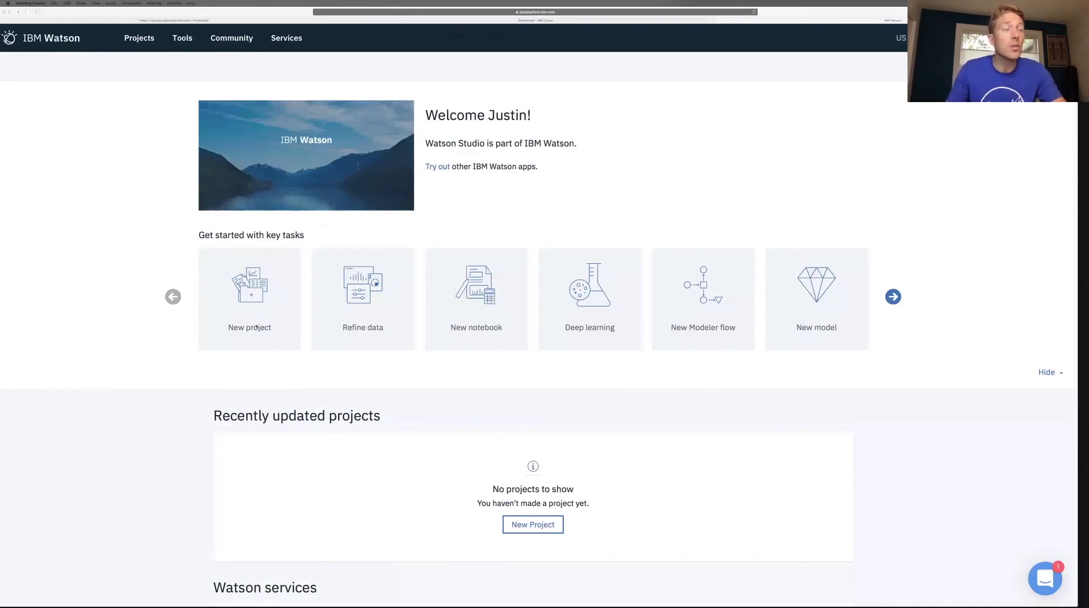
Start a new project of the Complete type and set both its name and description to "Demo".
click(258, 298)
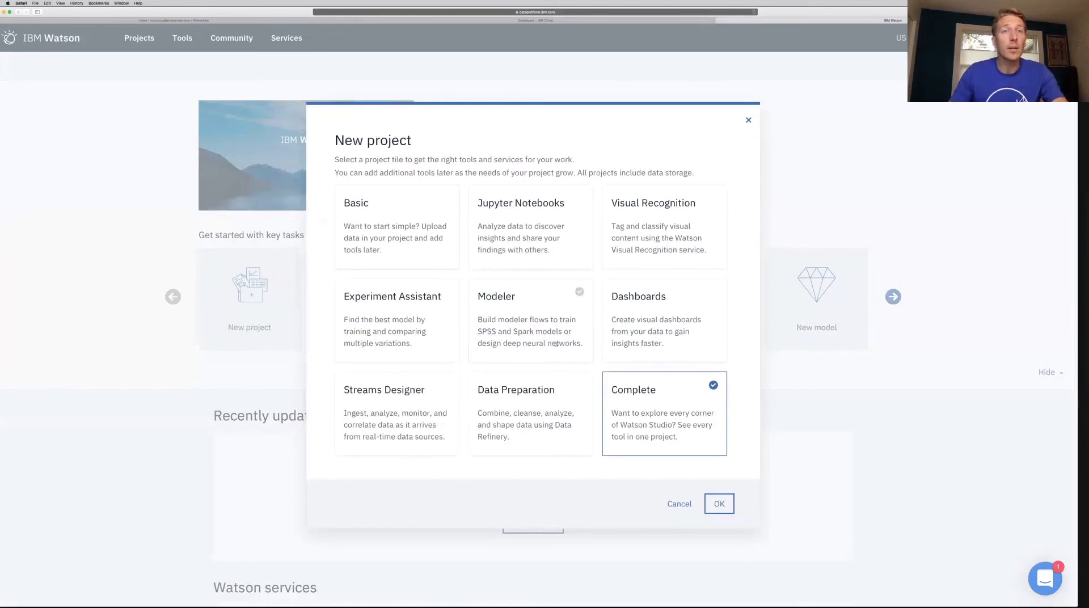
click(723, 508)
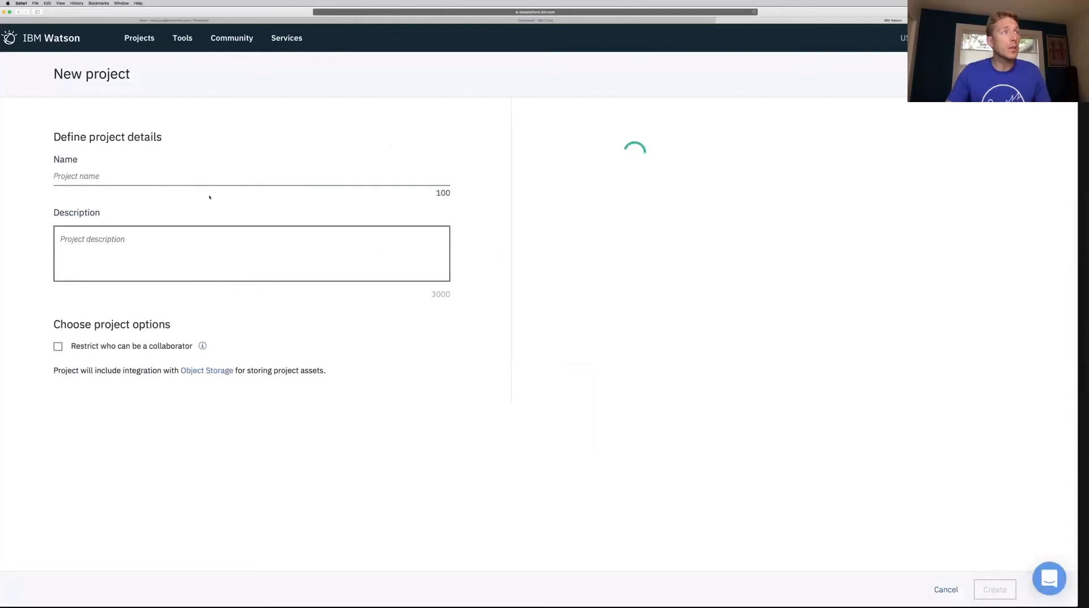
click(206, 179)
text(Demo)
key(Tab)
text(Demo)
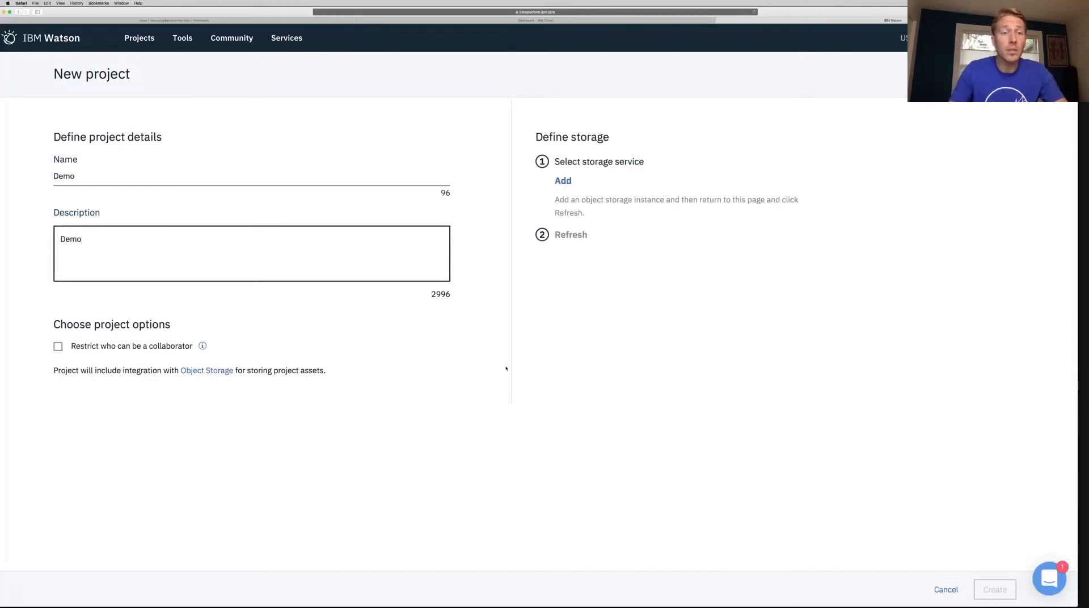
Add a new Cloud Object Storage instance on the free Lite plan for the project.
click(564, 181)
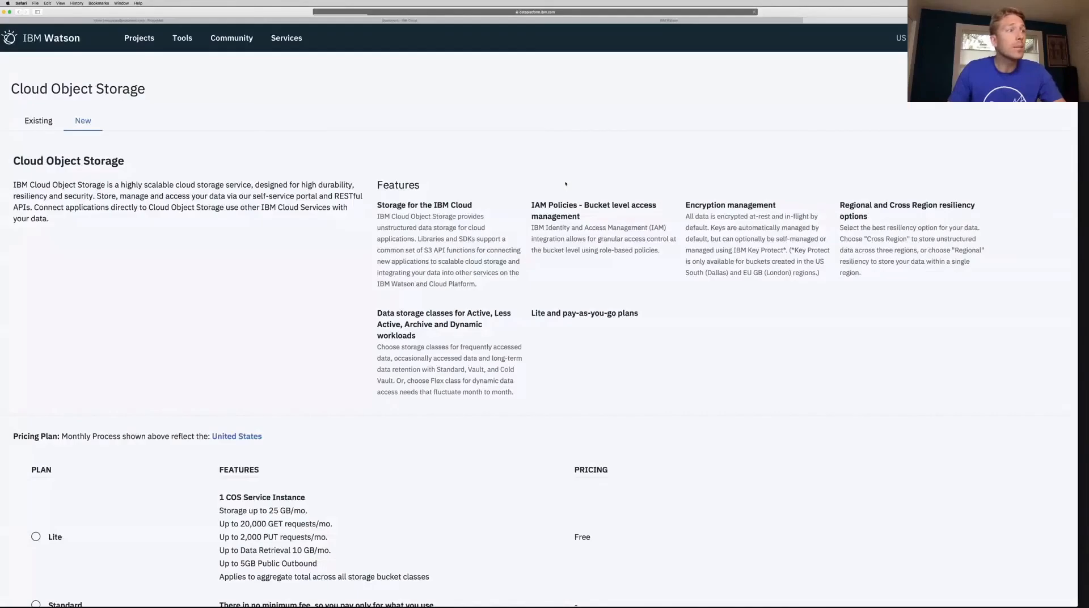
click(35, 538)
scroll(699, 433, down, 5)
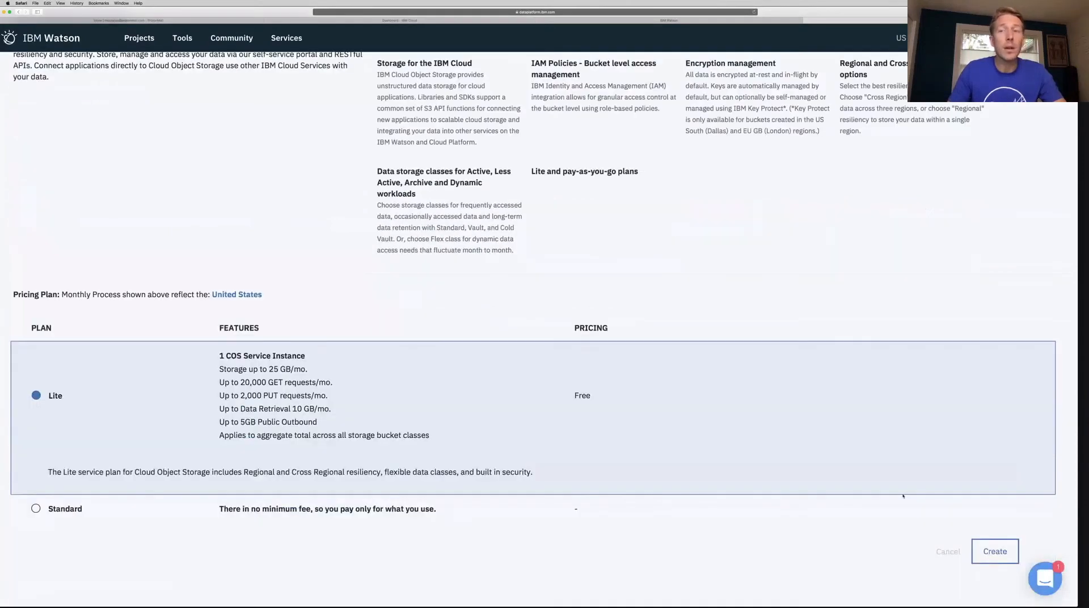
click(991, 555)
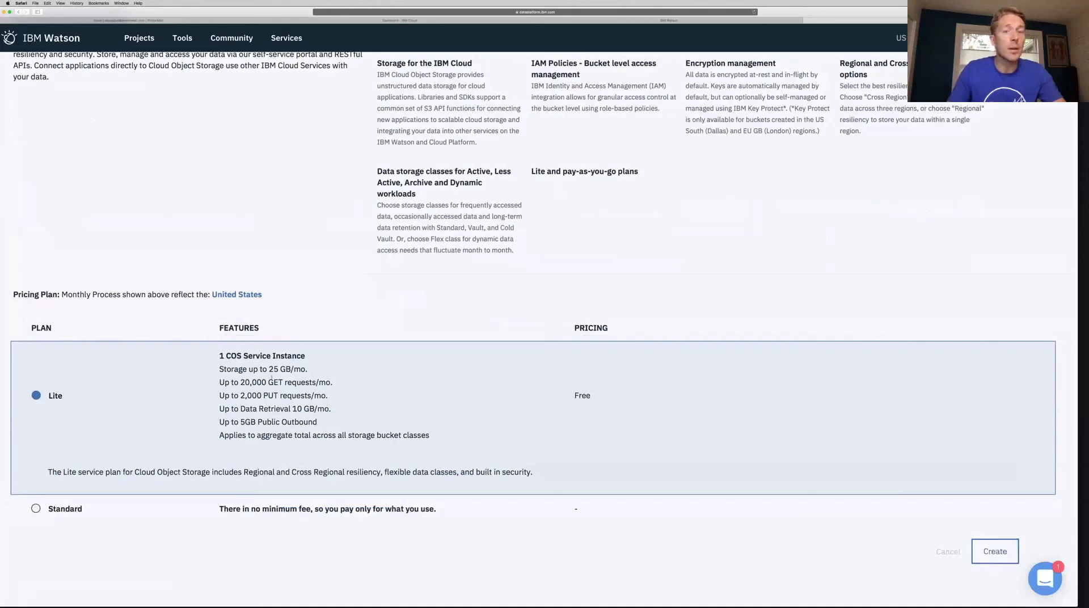
click(985, 562)
click(748, 426)
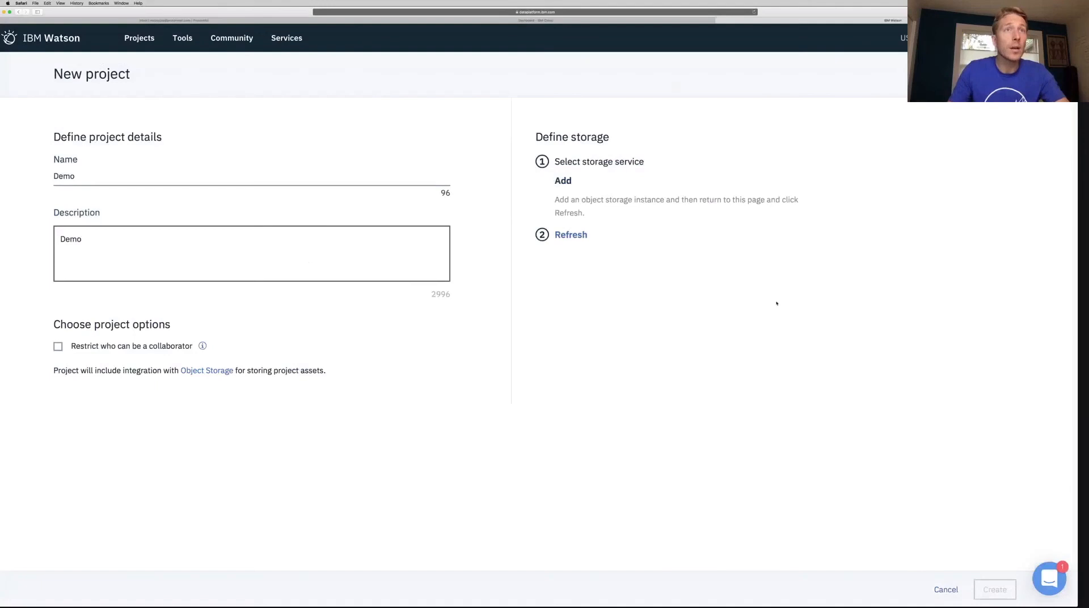
Refresh the project's storage selection to pick up the new object storage instance, and create the Demo project.
click(566, 237)
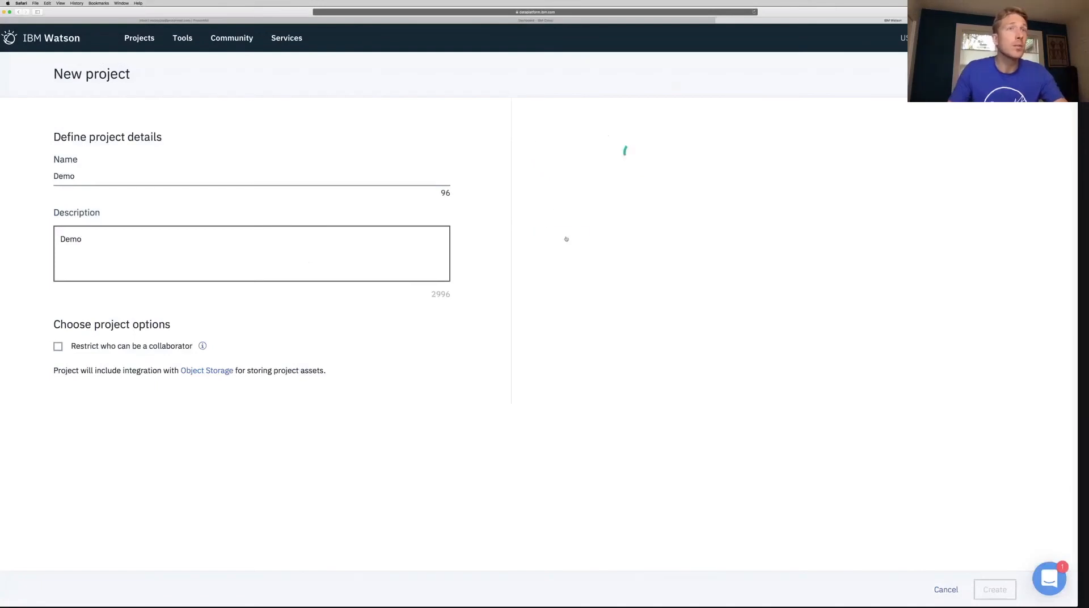
click(566, 237)
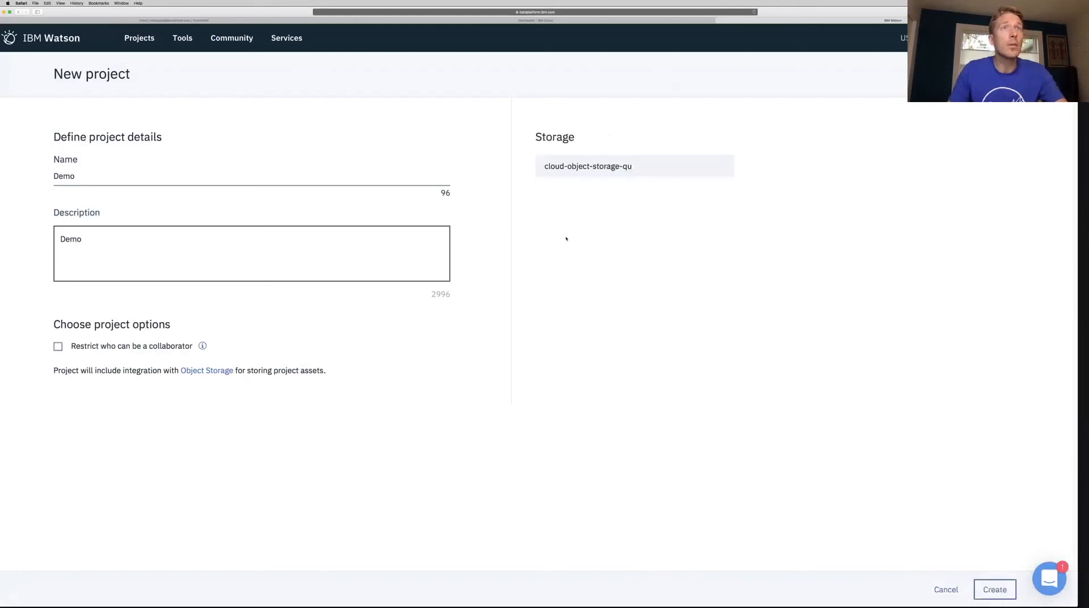
drag(554, 167, 603, 186)
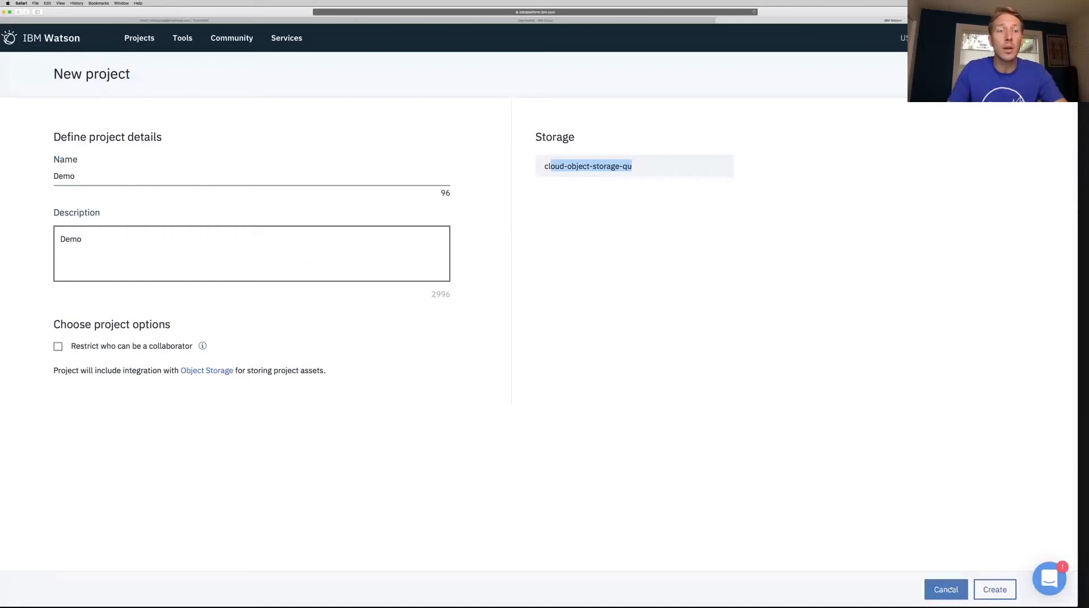
click(990, 590)
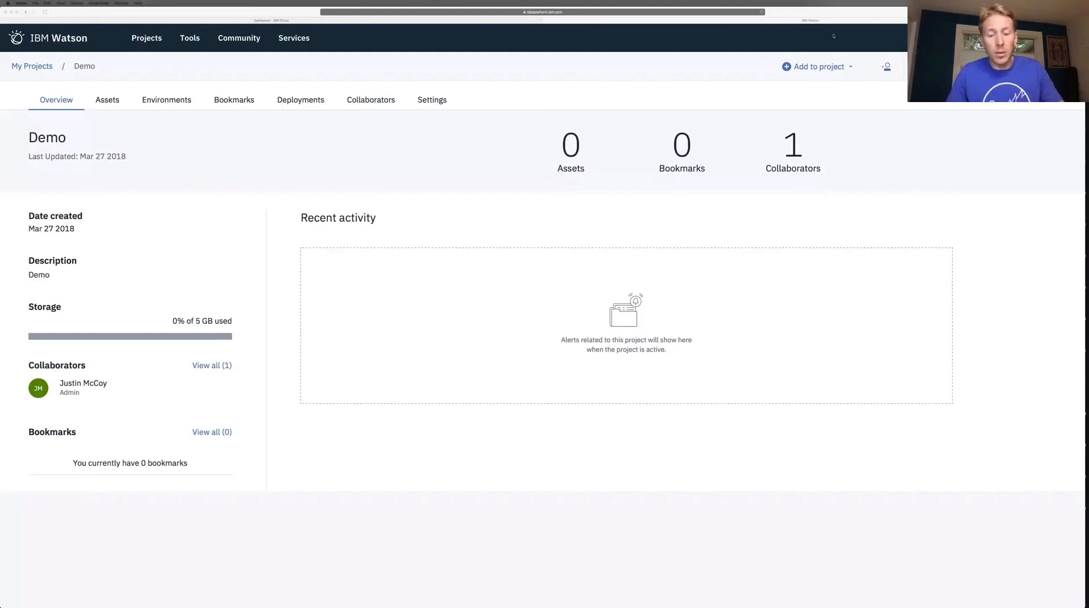
Open Google in a new browser tab and search for "Employee Attrition data".
key(super+t)
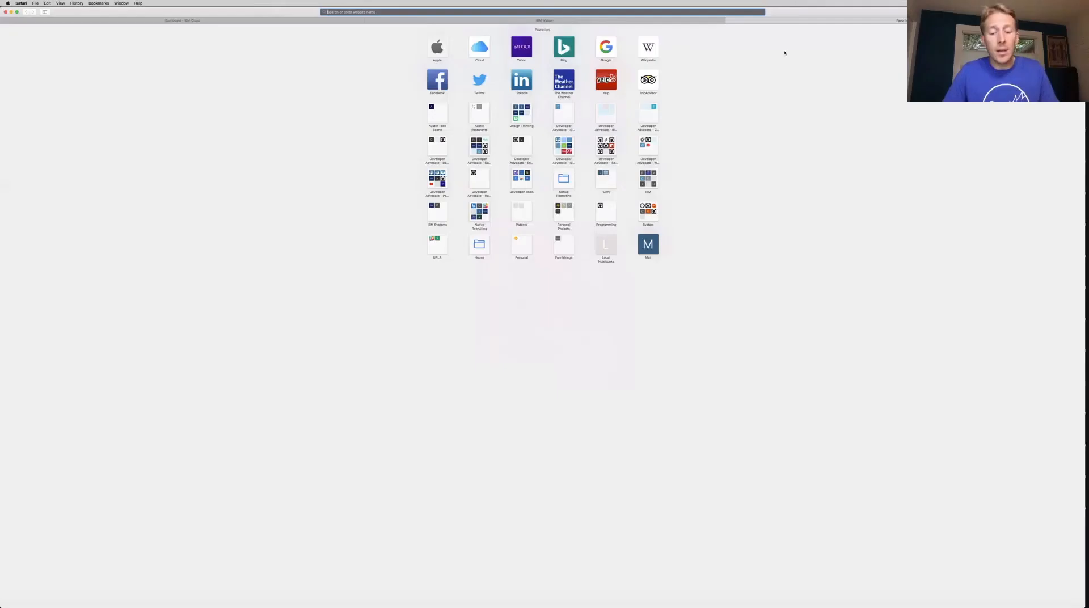
text(go)
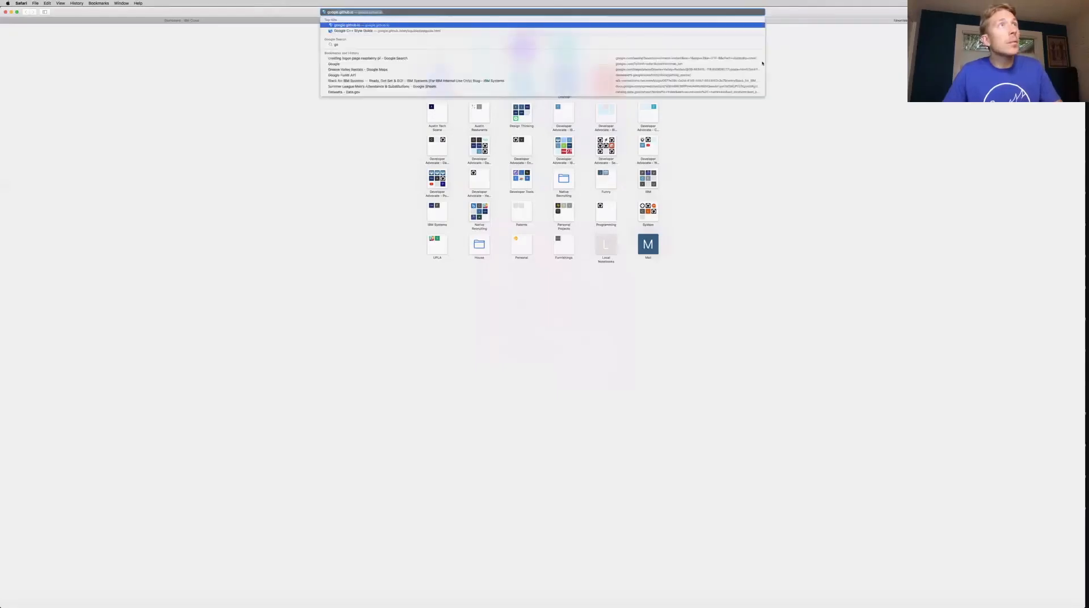
text(g)
key(BackSpace)
key(BackSpace)
key(BackSpace)
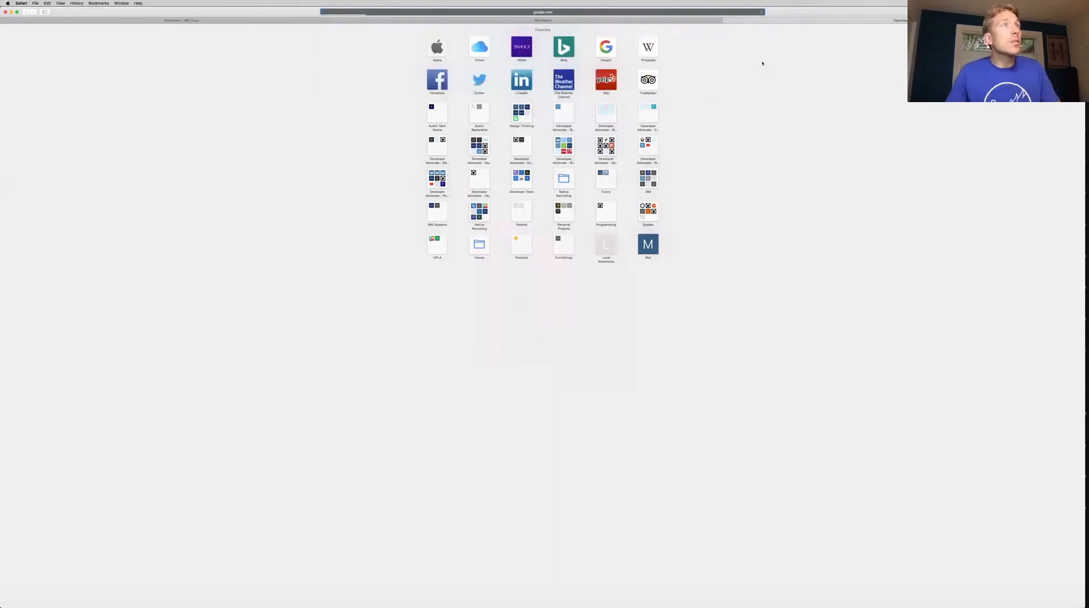
key(super+plus)
key(super+plus)
key(super+plus)
key(super+plus)
text(Employee Attrition data)
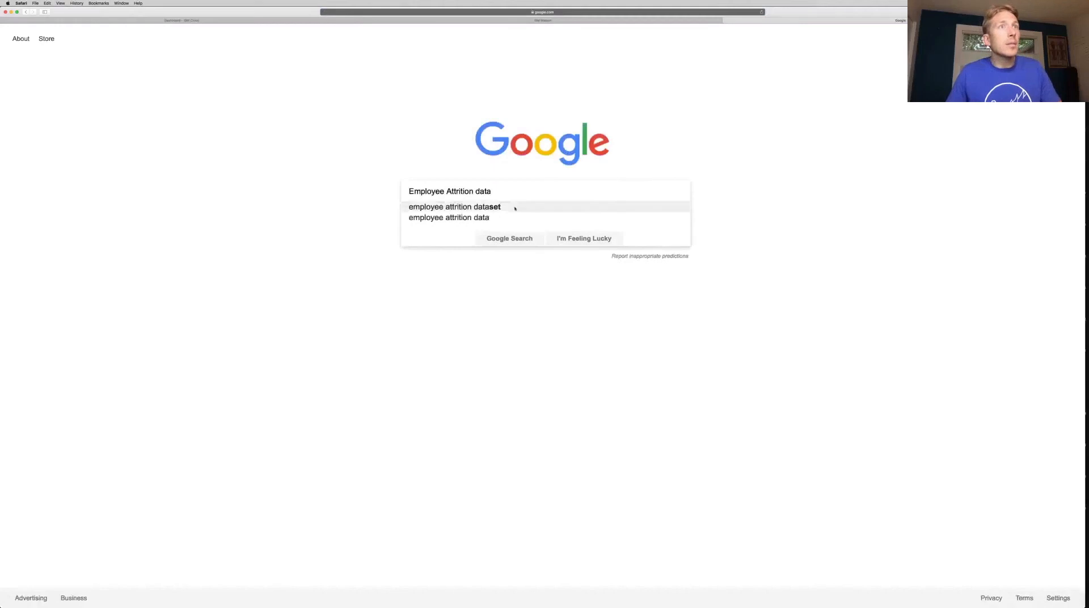
key(Return)
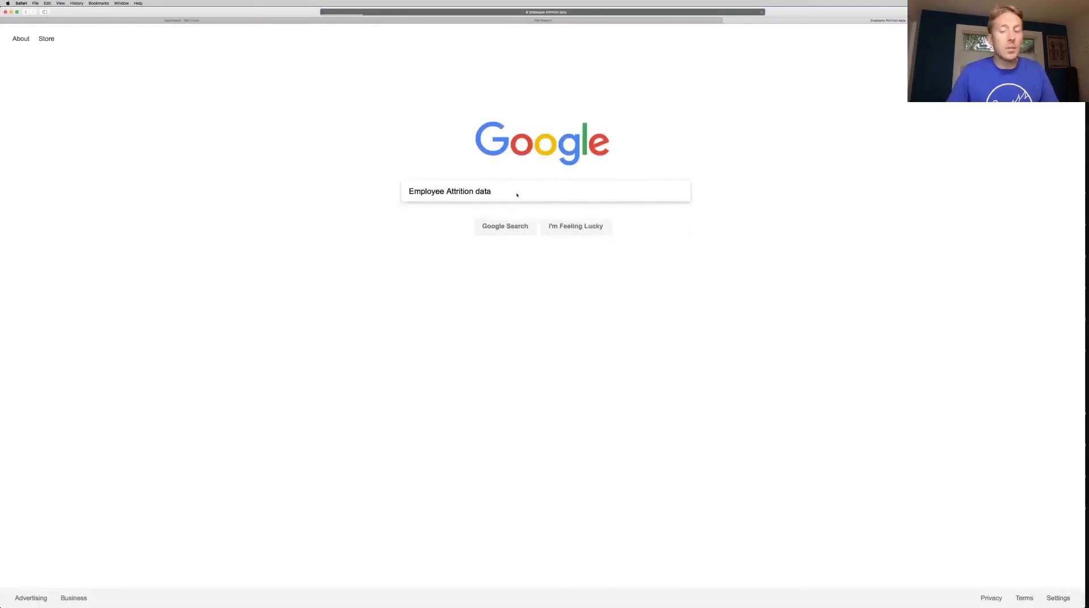
Open the IBM search result "SAMPLE DATA: HR Employee Attrition and Performance" at a readable size.
key(super+plus)
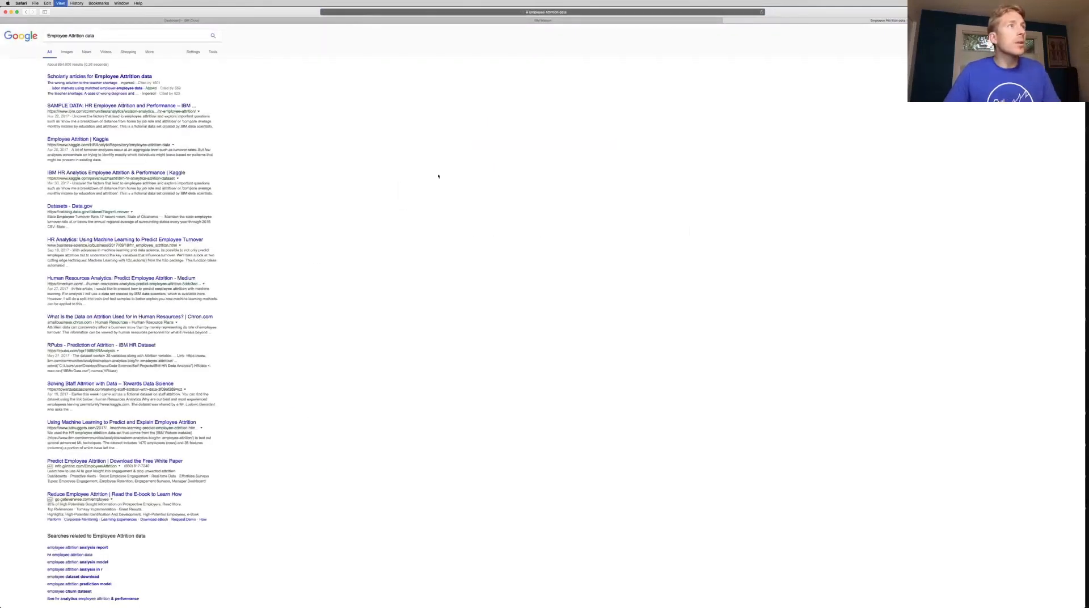
key(super+plus)
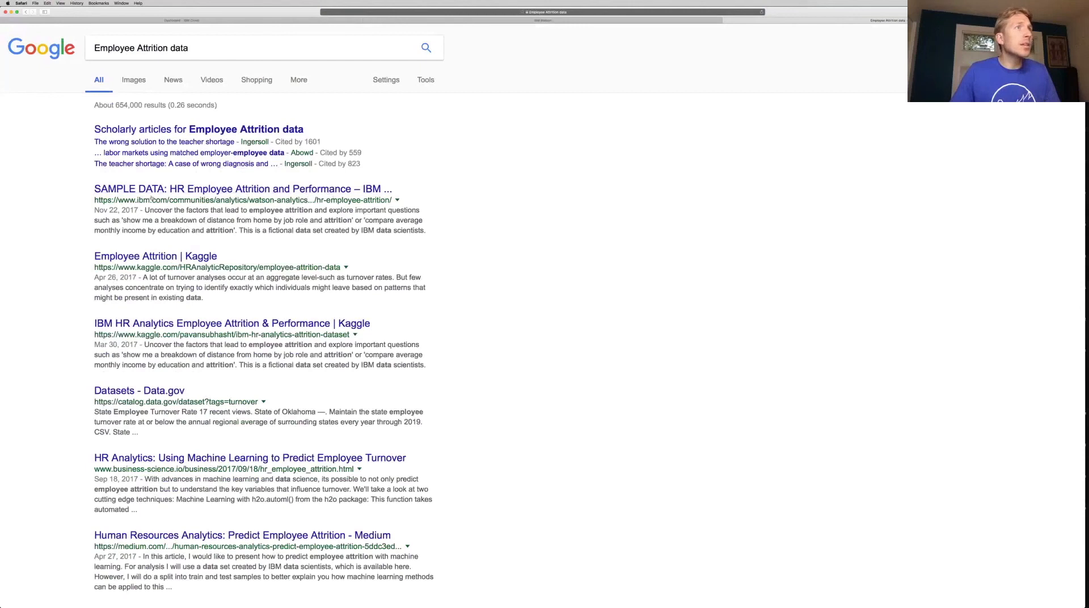
click(244, 189)
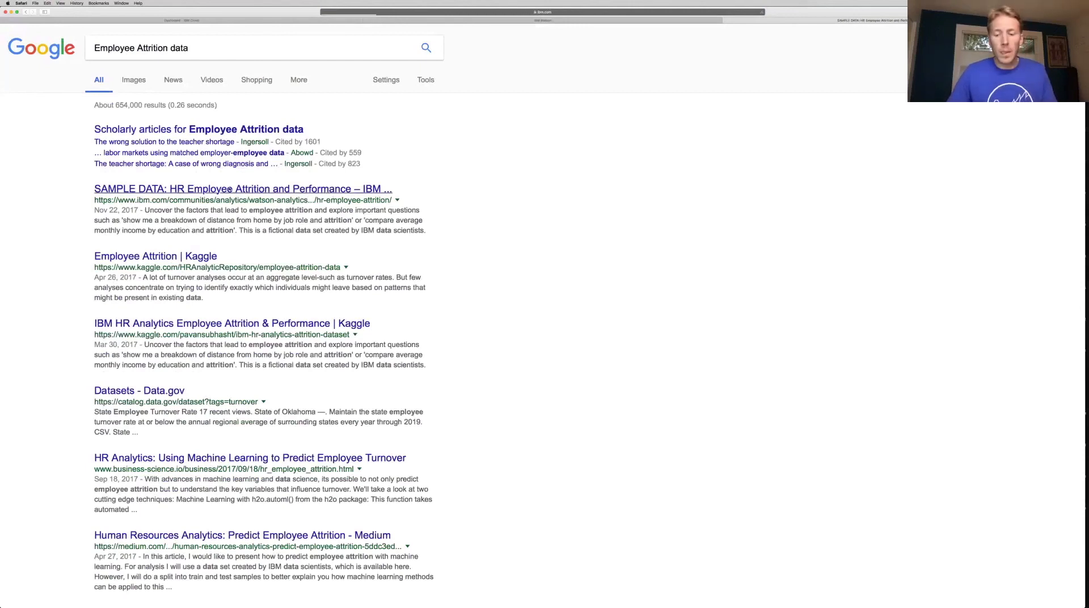
key(super+plus)
key(super+plus)
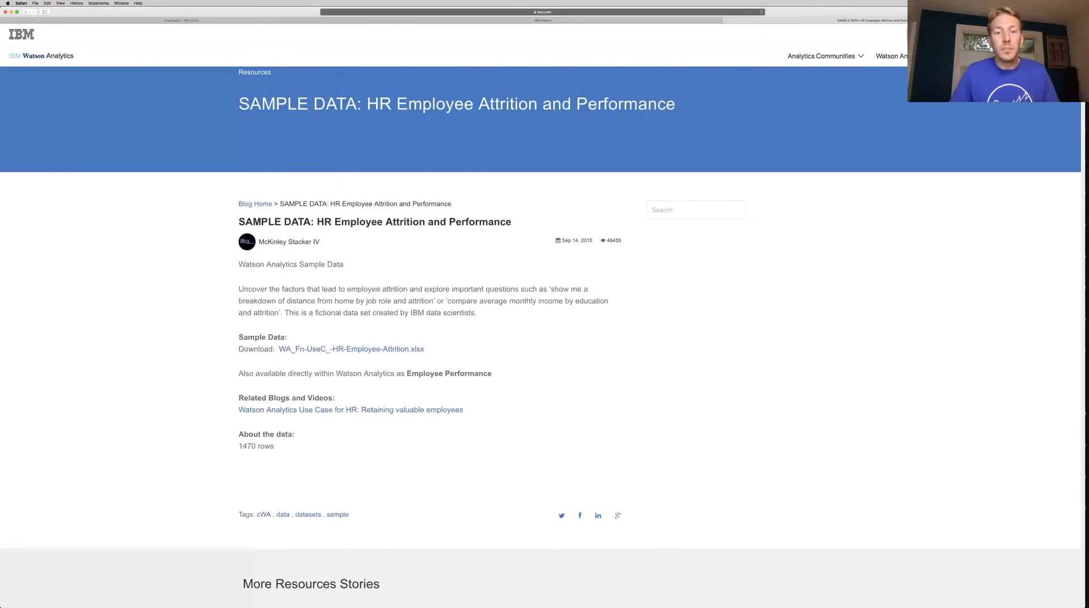
Return to the Demo project in IBM Watson, open its assets and look through all the asset categories.
click(589, 18)
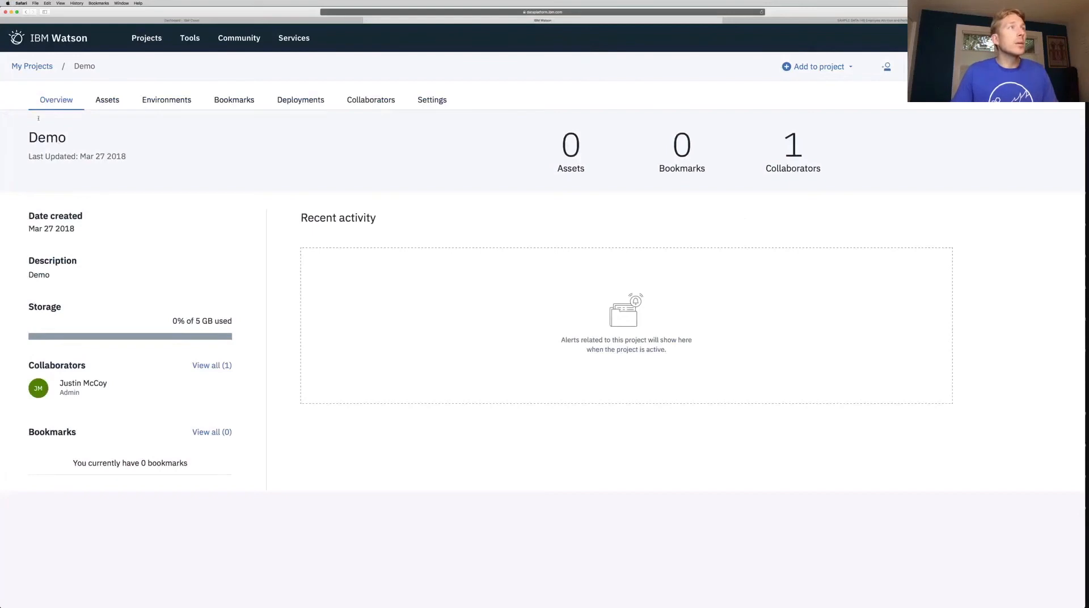
click(113, 104)
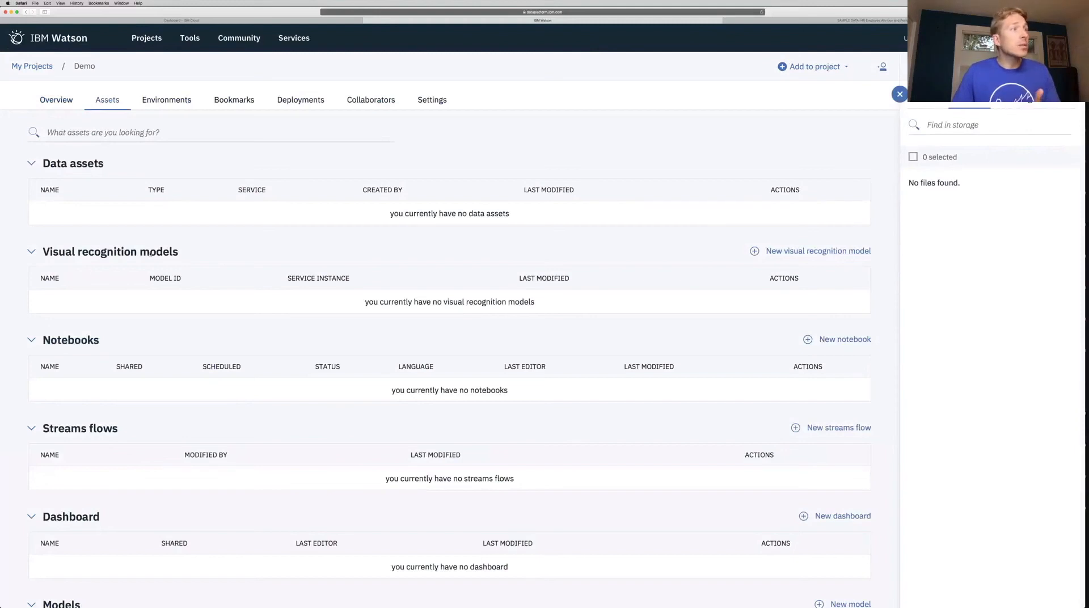
scroll(165, 267, down, 5)
scroll(164, 266, down, 7)
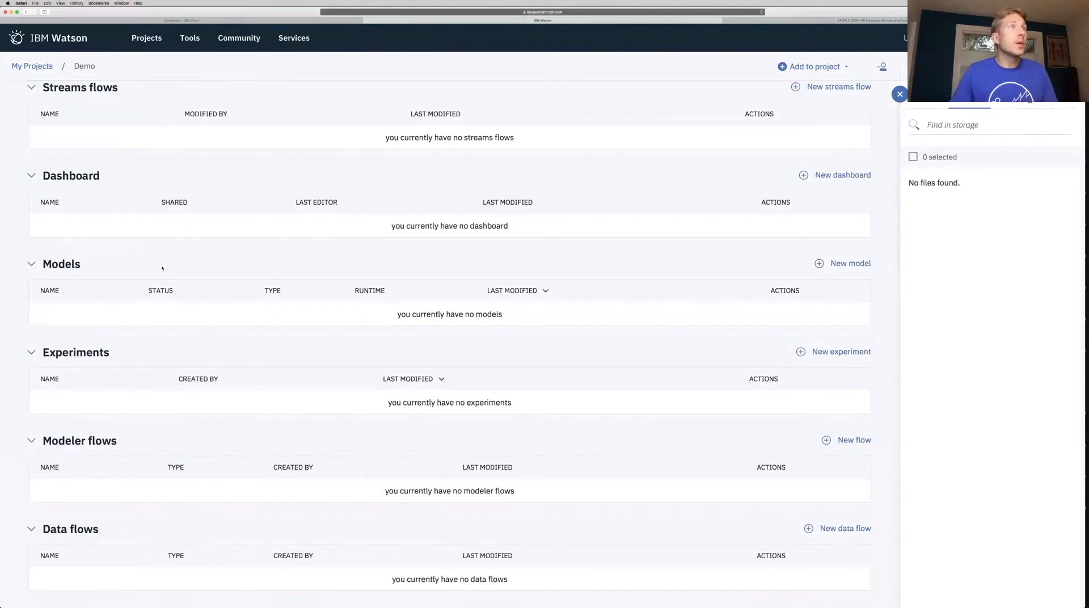
scroll(162, 268, up, 10)
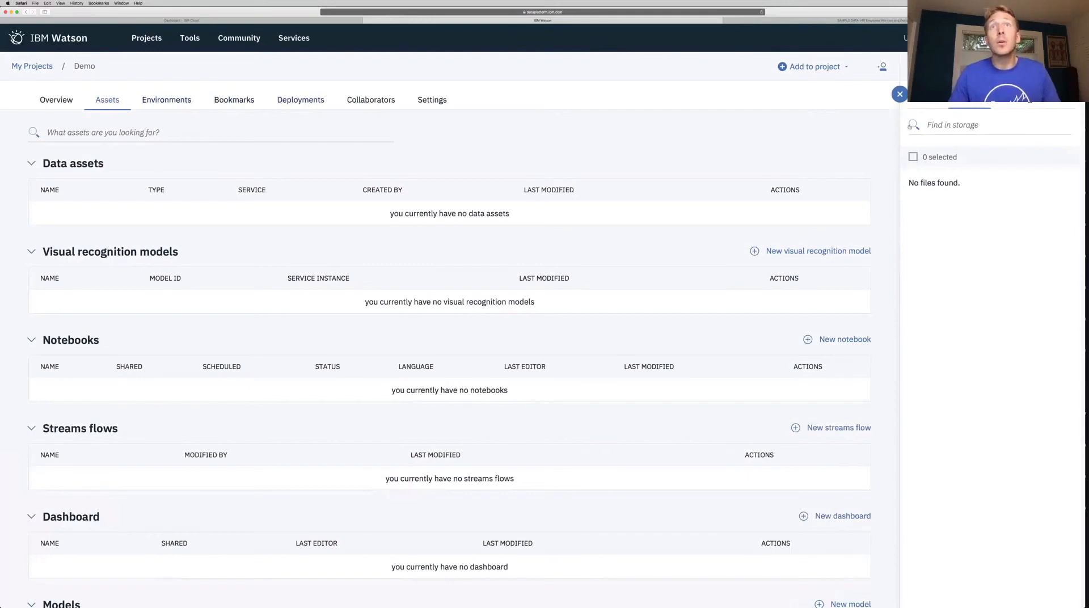
Upload WA_Fn-UseC_-HR-Employee-Attrition.csv from the Downloads folder to the project's data assets.
click(900, 94)
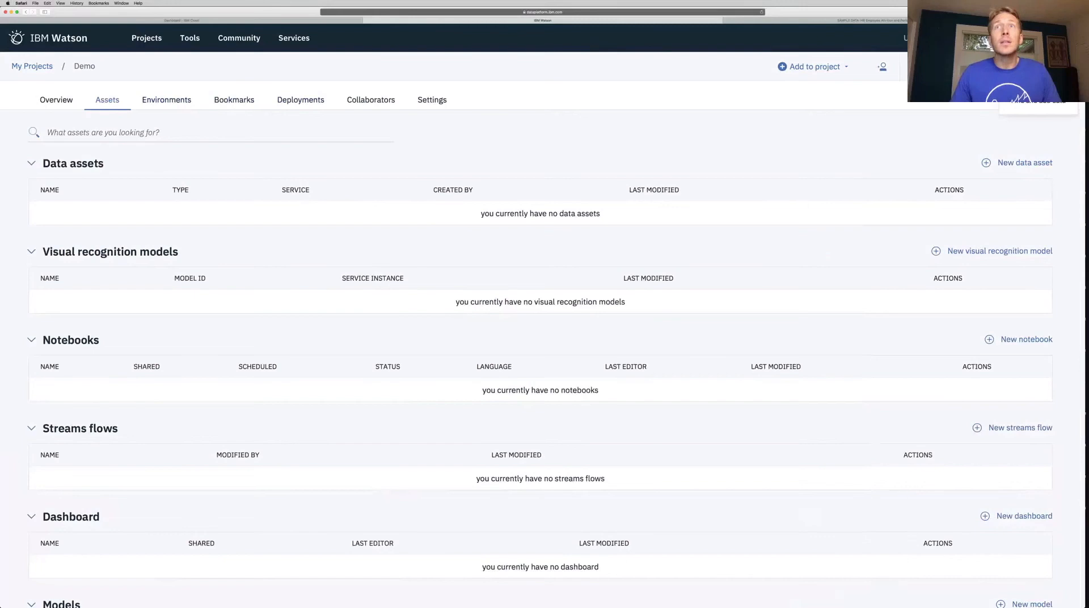
click(1039, 66)
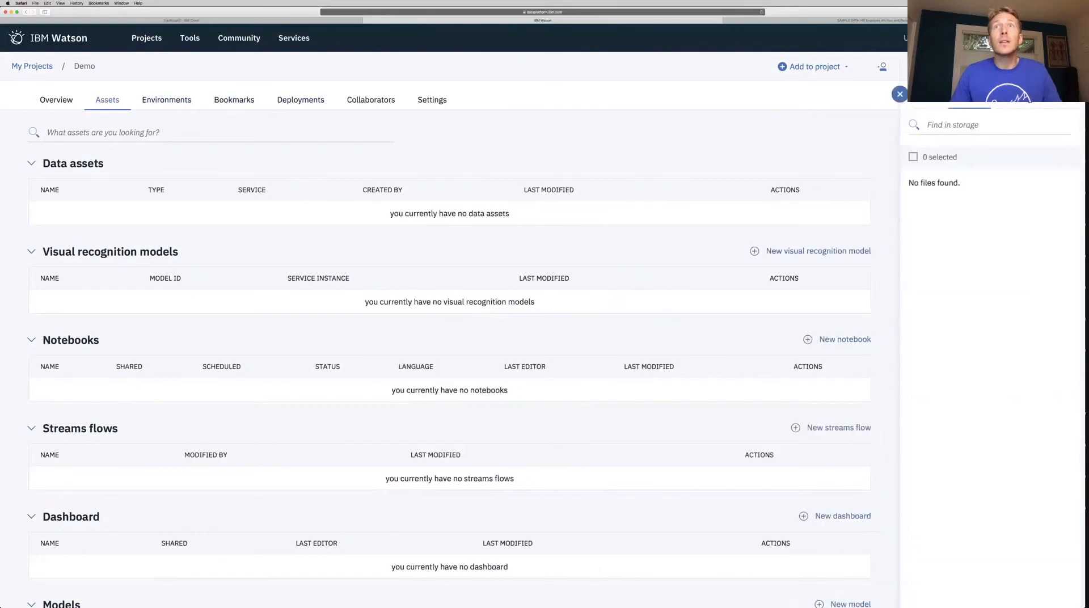
click(929, 104)
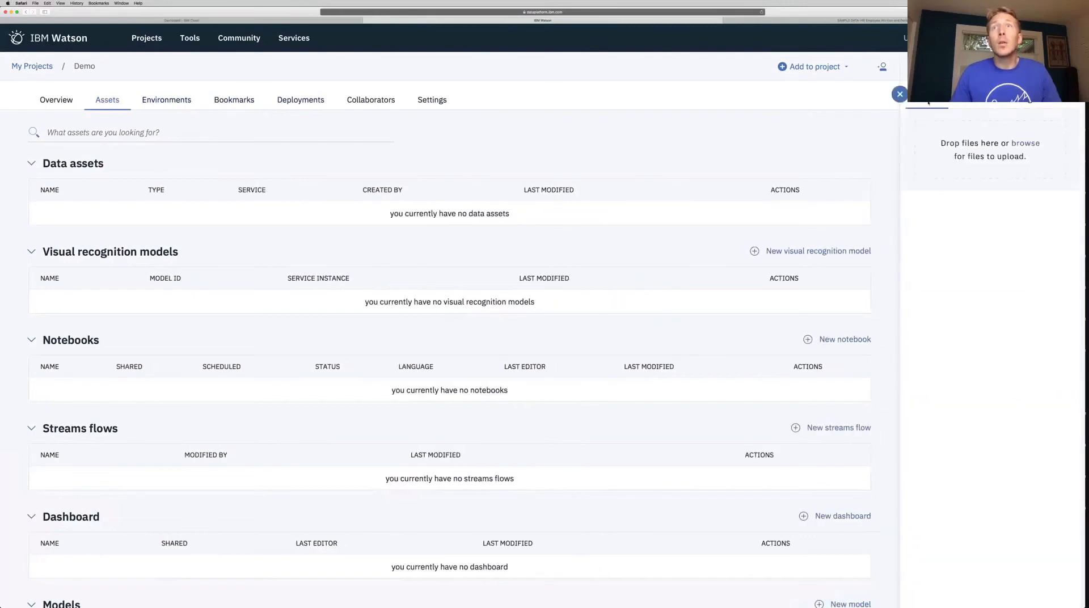
click(1016, 145)
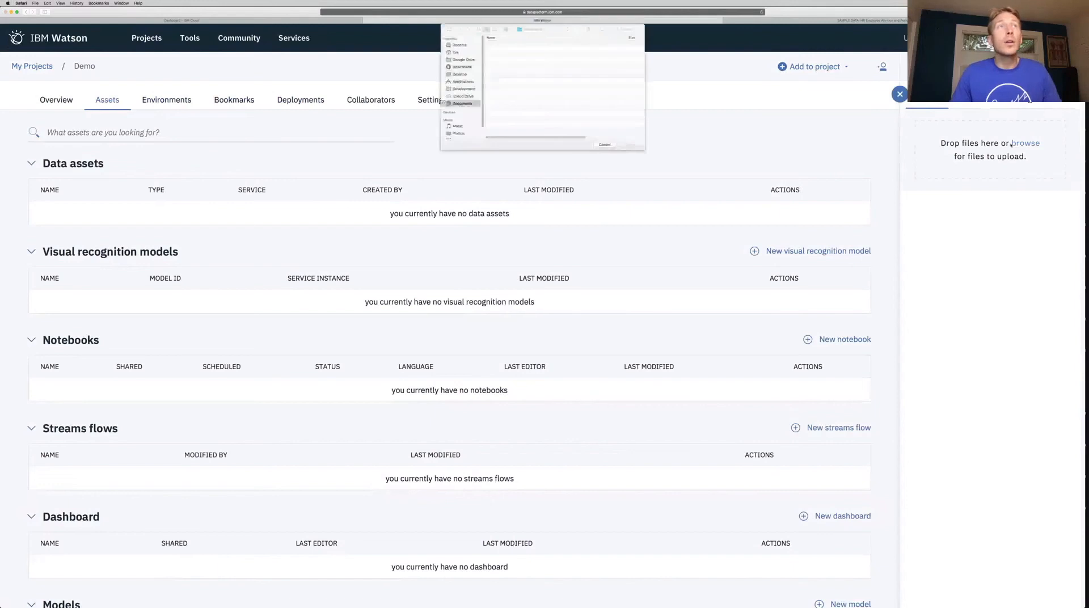
click(464, 68)
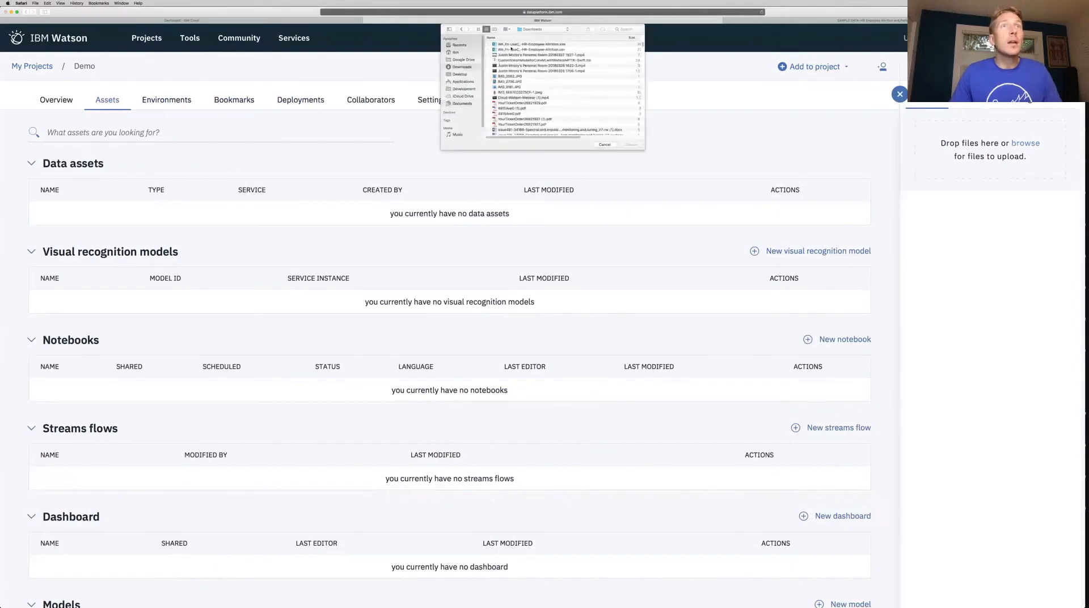
click(511, 50)
click(632, 145)
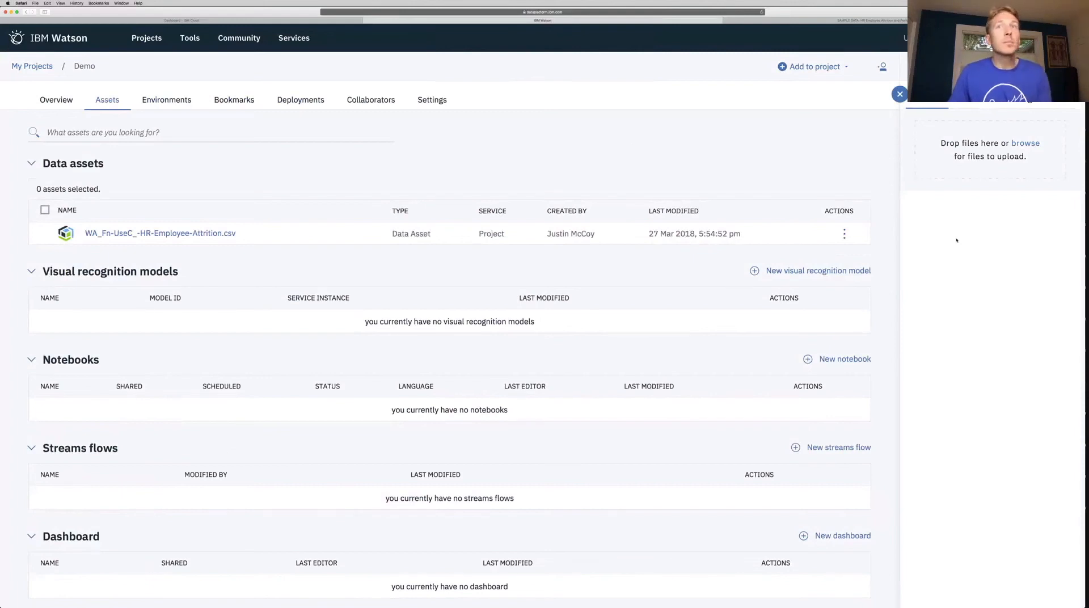
Open the WA_Fn-UseC_-HR-Employee-Attrition.csv data asset for refining in Data Refinery and dismiss the introductory tour.
click(845, 235)
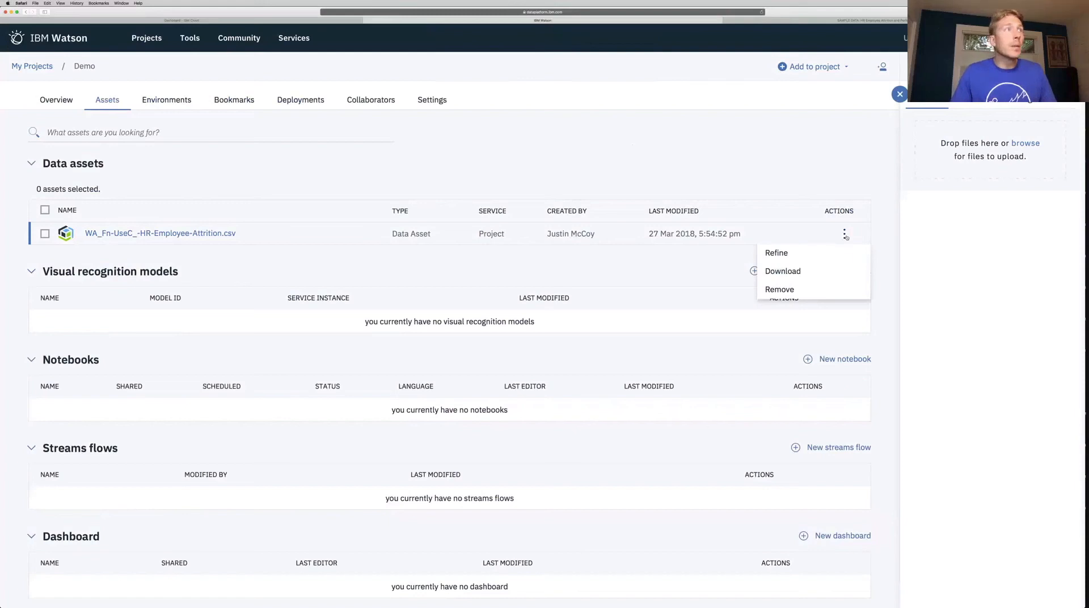
click(496, 138)
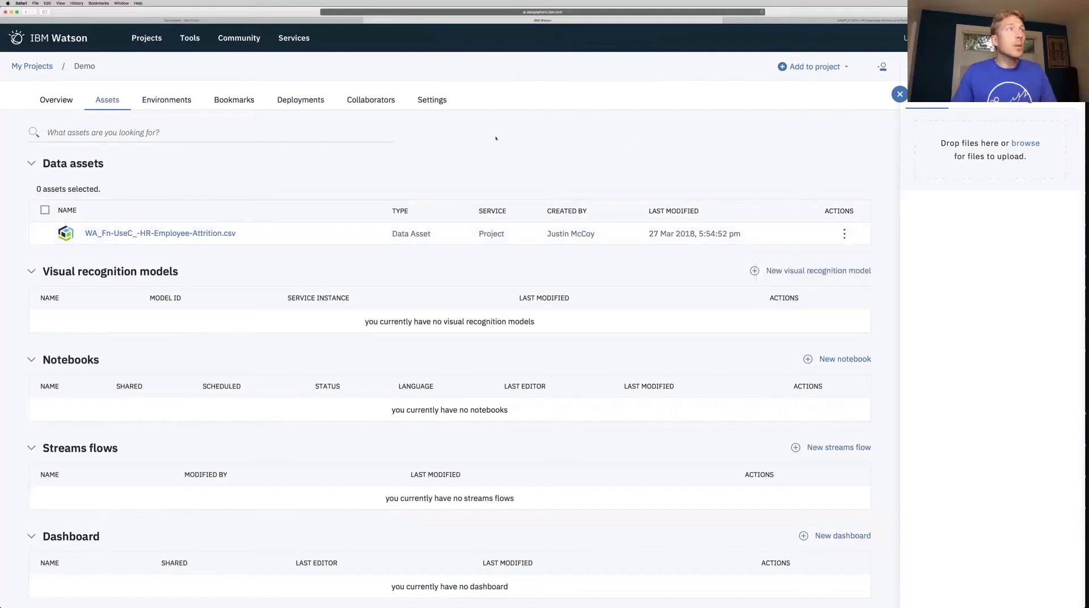
double_click(97, 164)
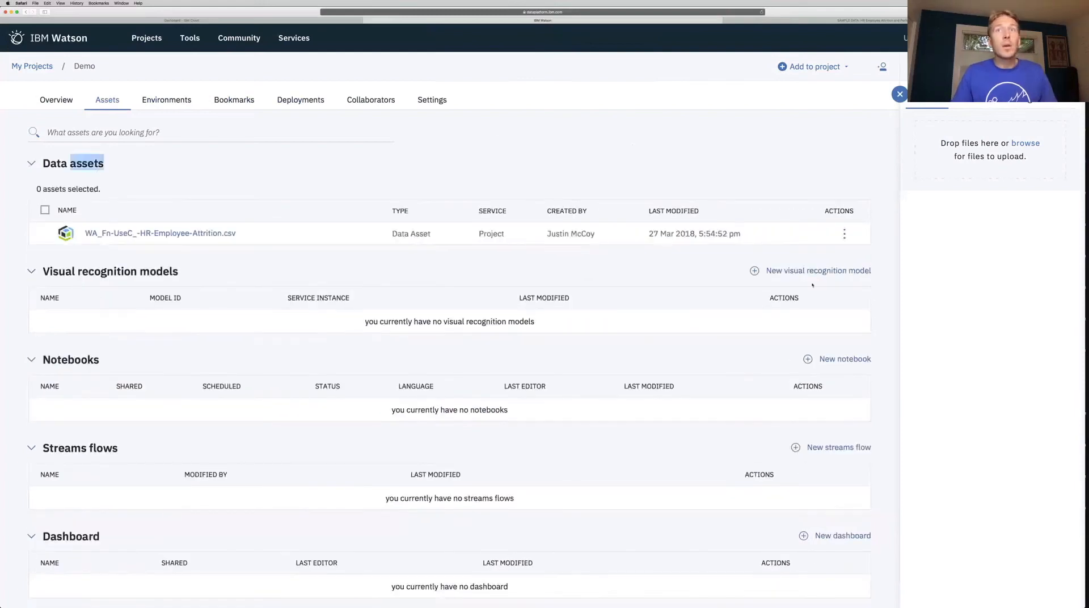
click(845, 235)
click(817, 254)
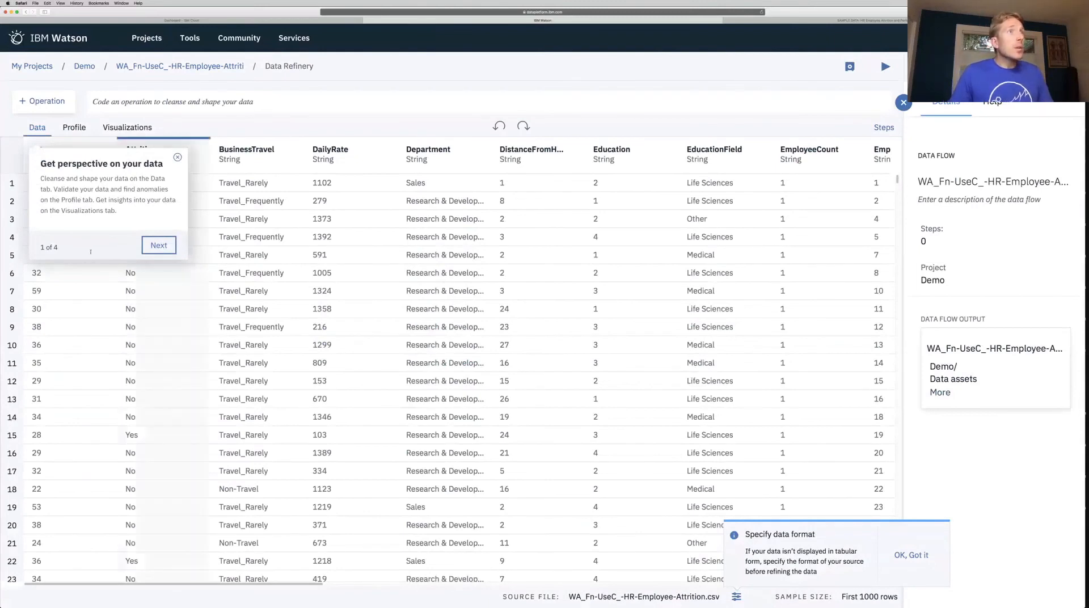
click(177, 157)
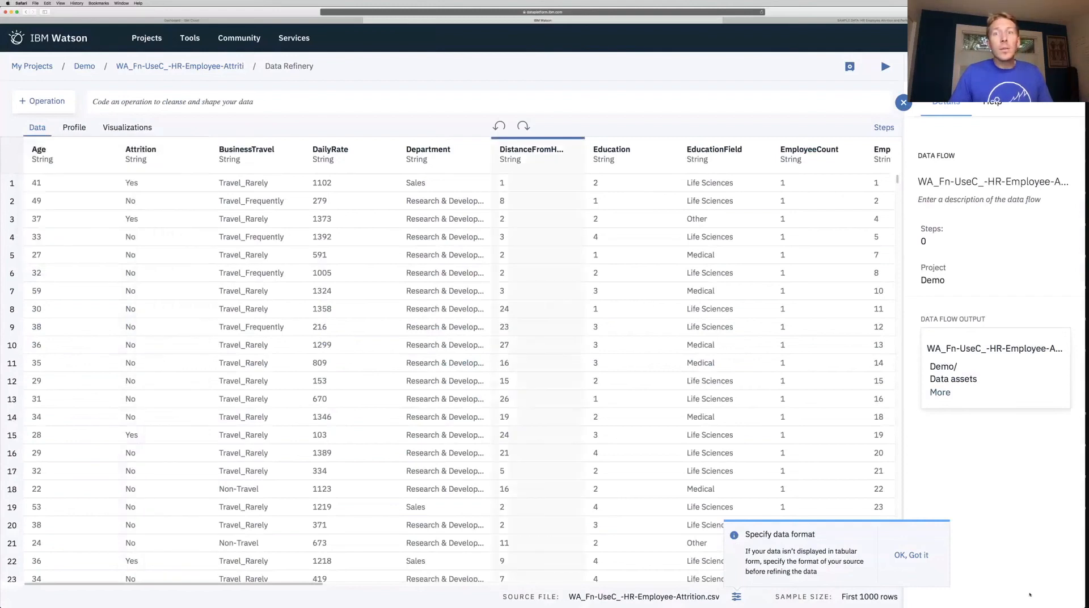
Dismiss the data format notice and look across the columns of the attrition data table.
click(912, 555)
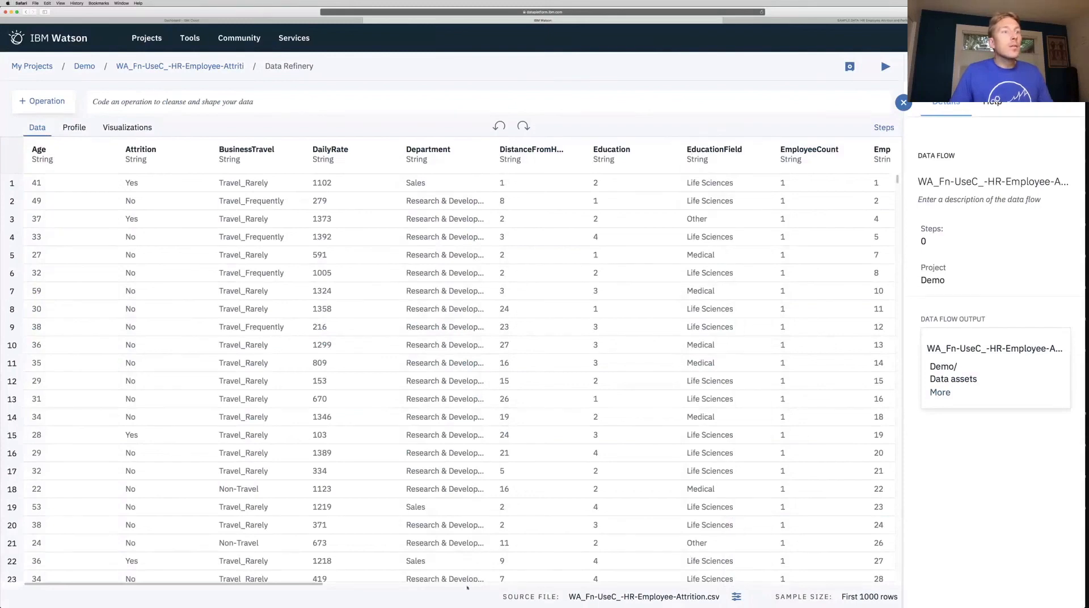
scroll(354, 580, right, 2)
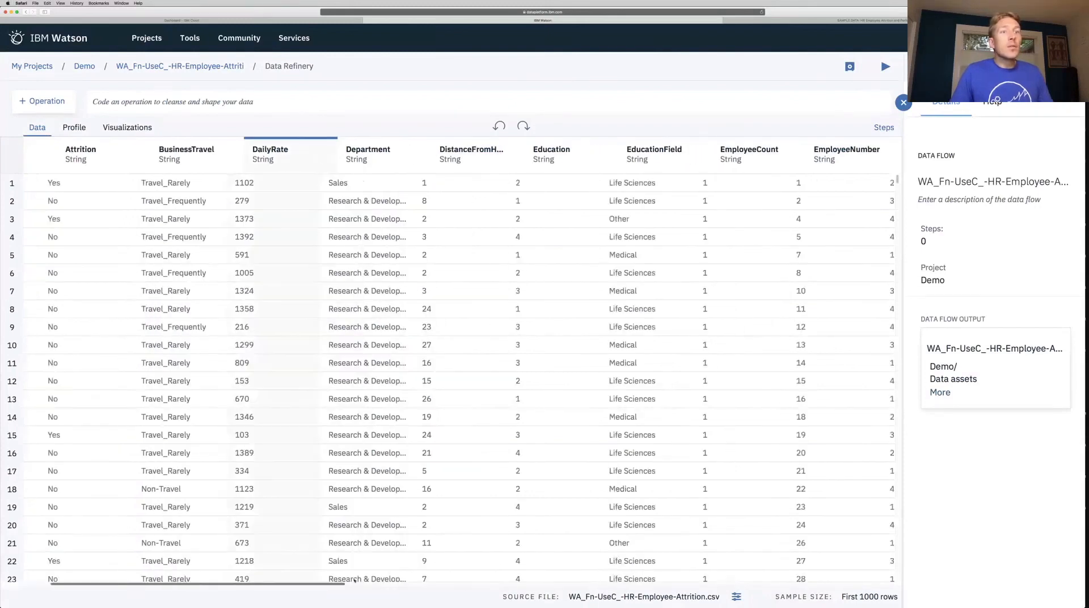
drag(354, 580, 287, 587)
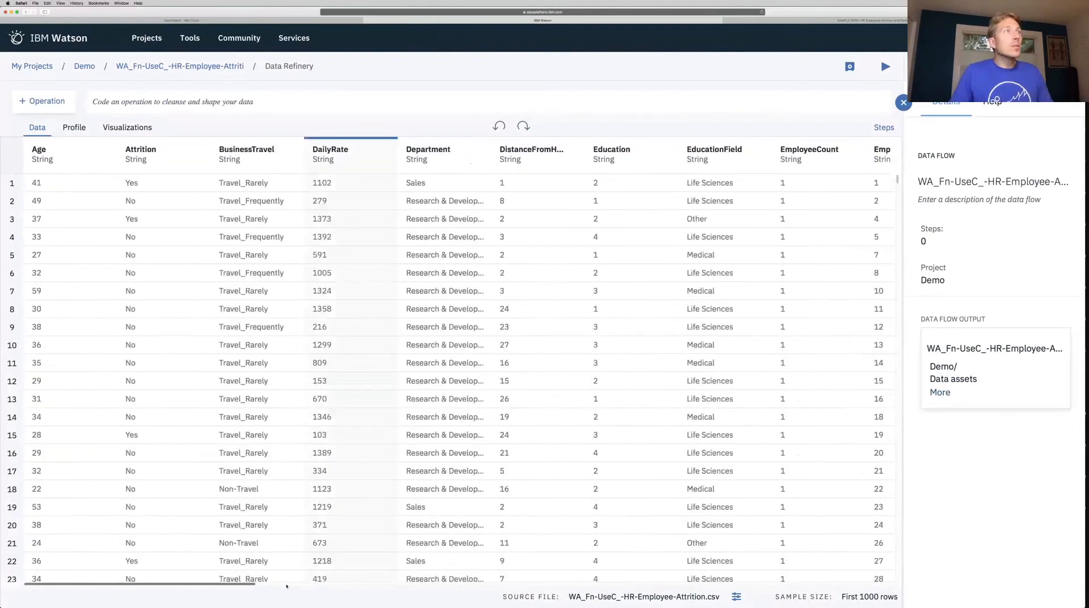
Open the data profile, reverse the sort order of the Age frequency chart and examine the column distributions through EmployeeCount and EmployeeNumber.
click(77, 128)
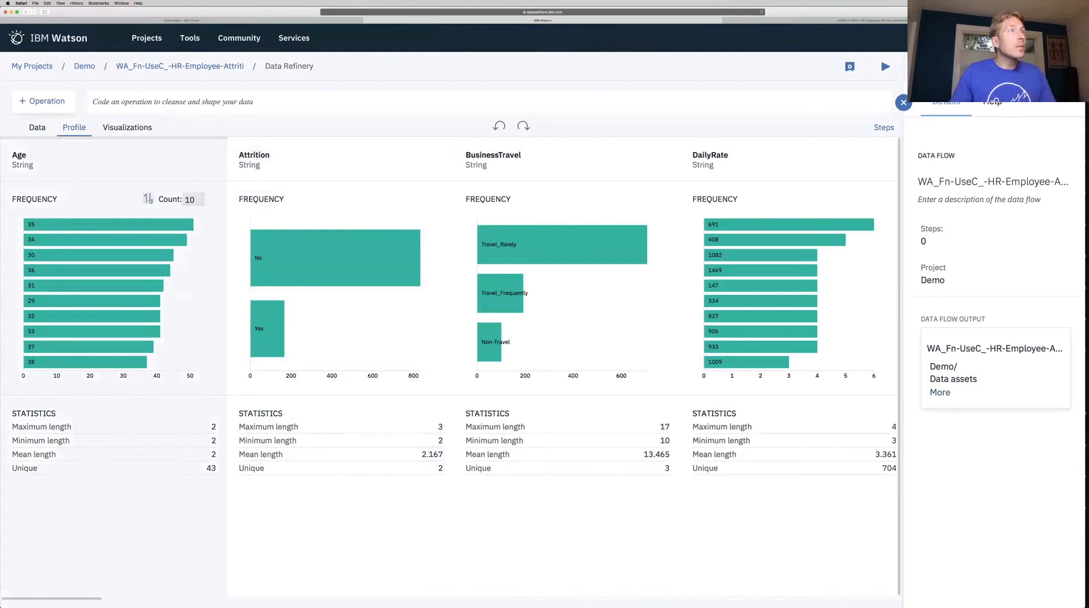
click(149, 199)
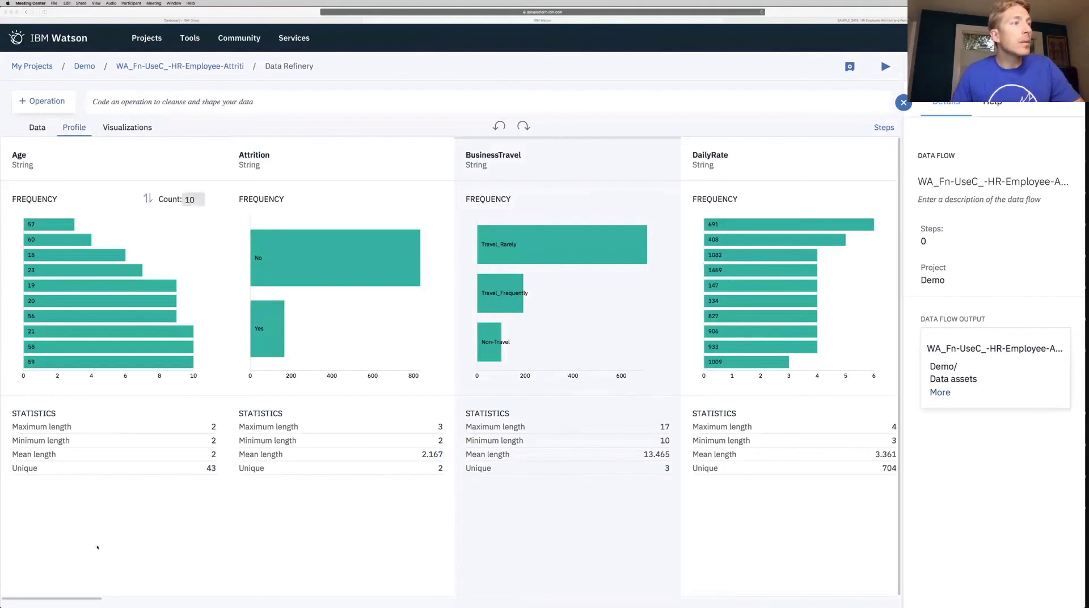
click(105, 599)
drag(105, 599, 214, 600)
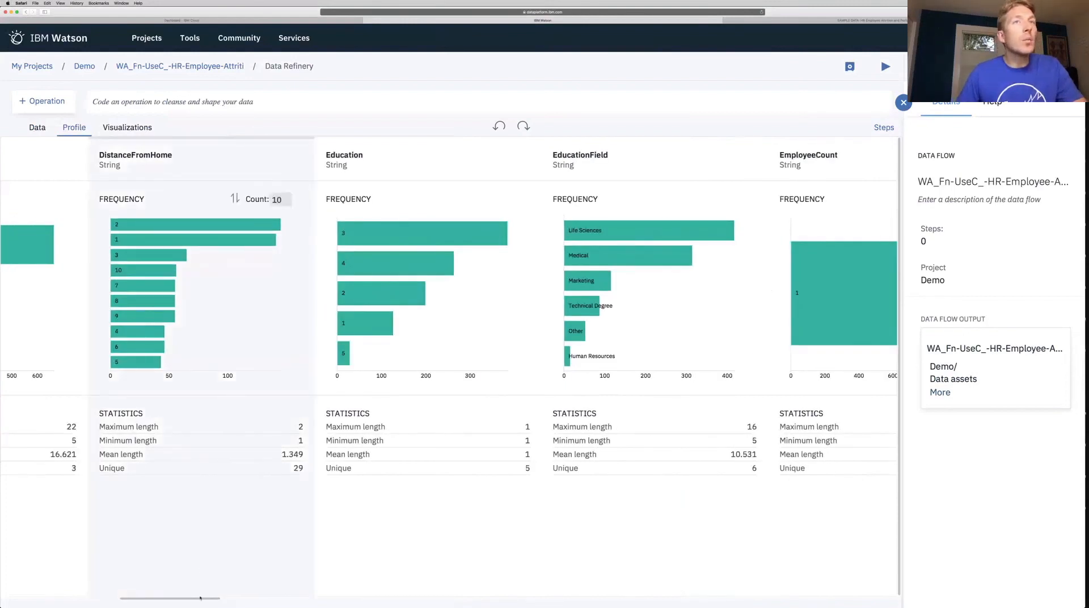
drag(201, 599, 204, 599)
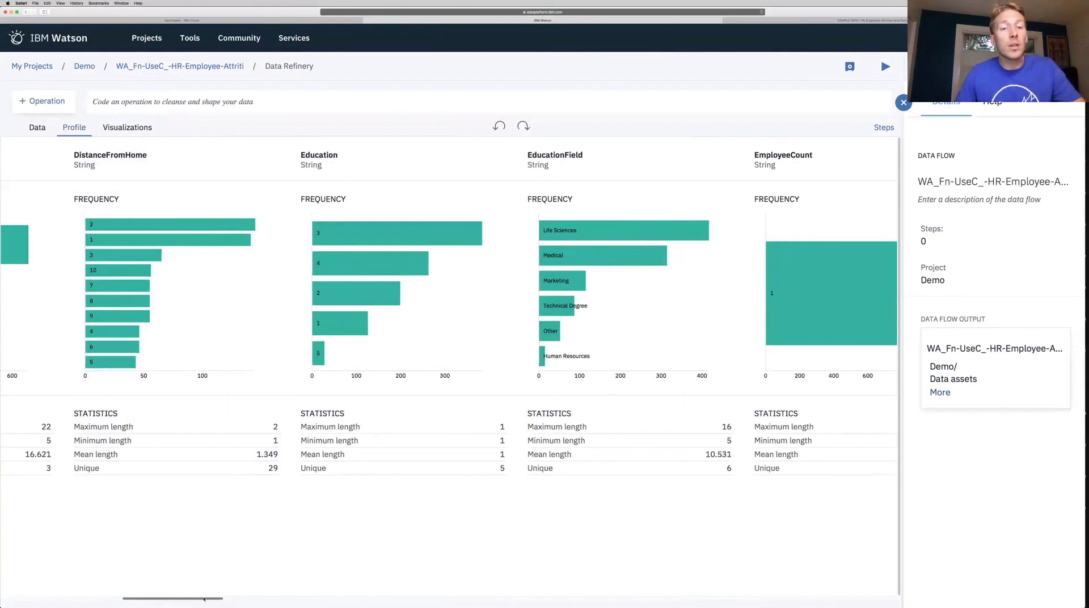
drag(204, 599, 242, 600)
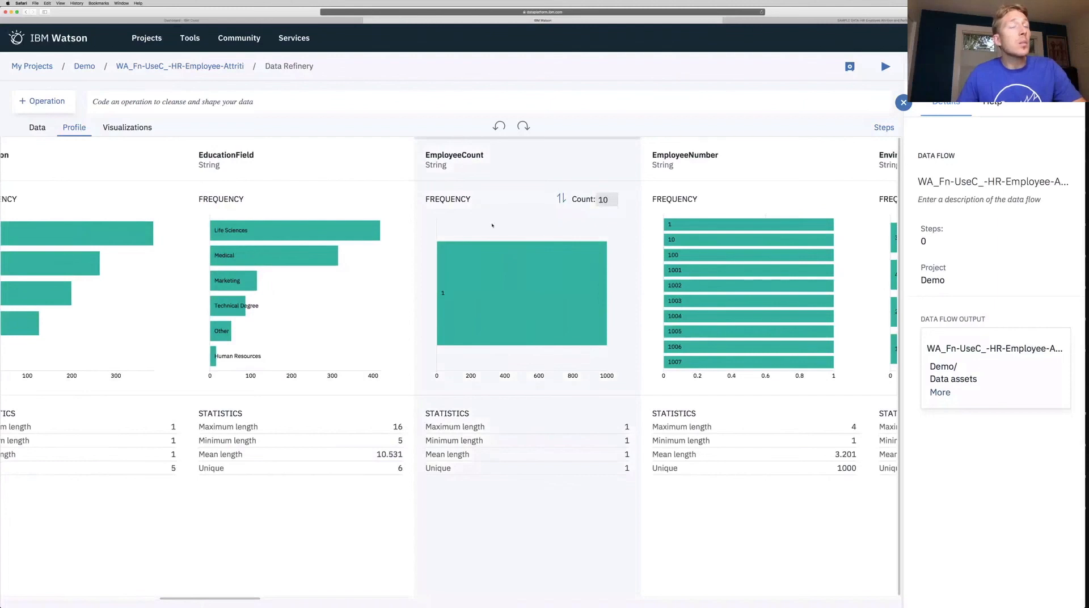
mouse_move(483, 285)
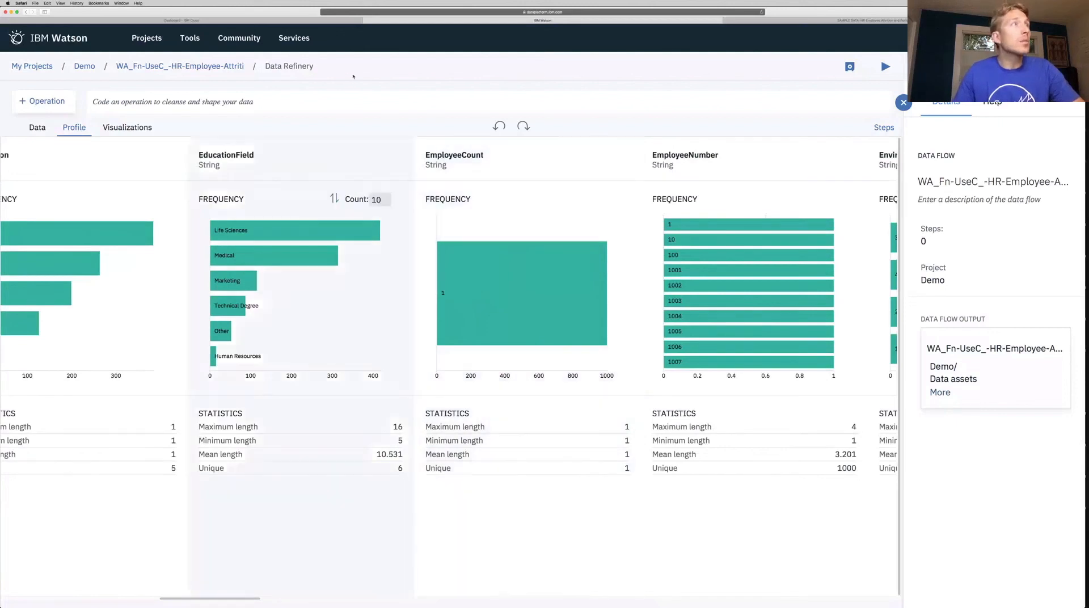
Return to the data table and remove the EmployeeCount column.
click(37, 128)
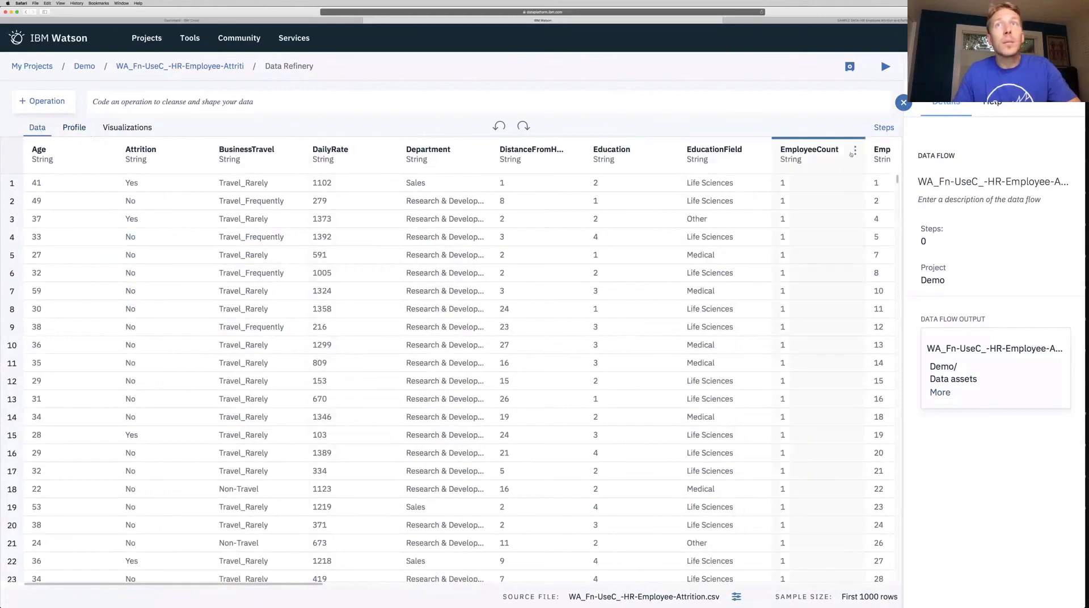
click(856, 151)
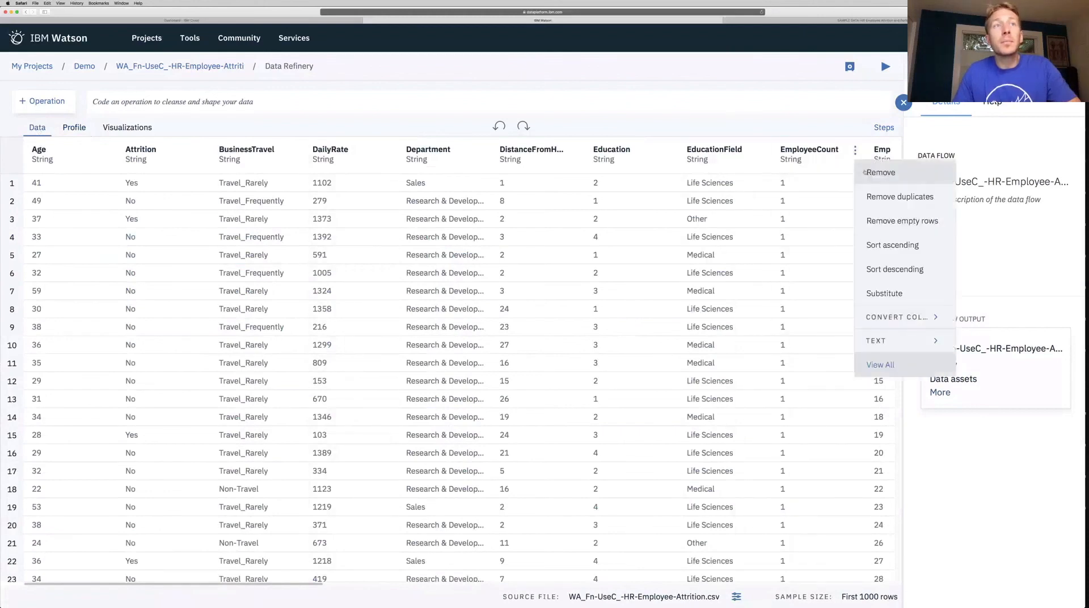
click(866, 171)
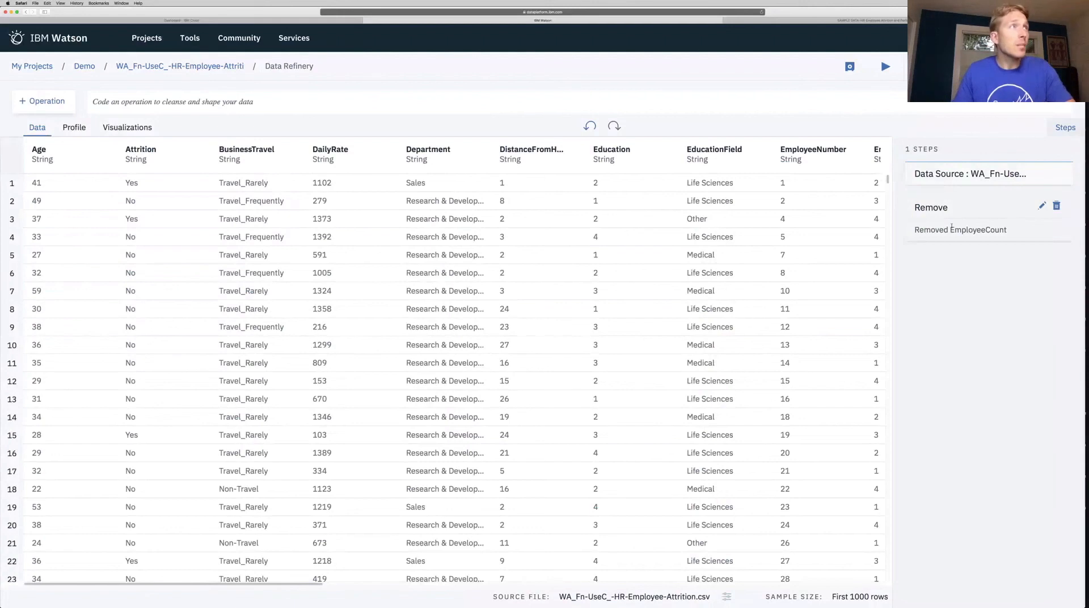
Reopen the data profile and examine the frequency charts and statistics of the columns up to JobRole.
click(78, 128)
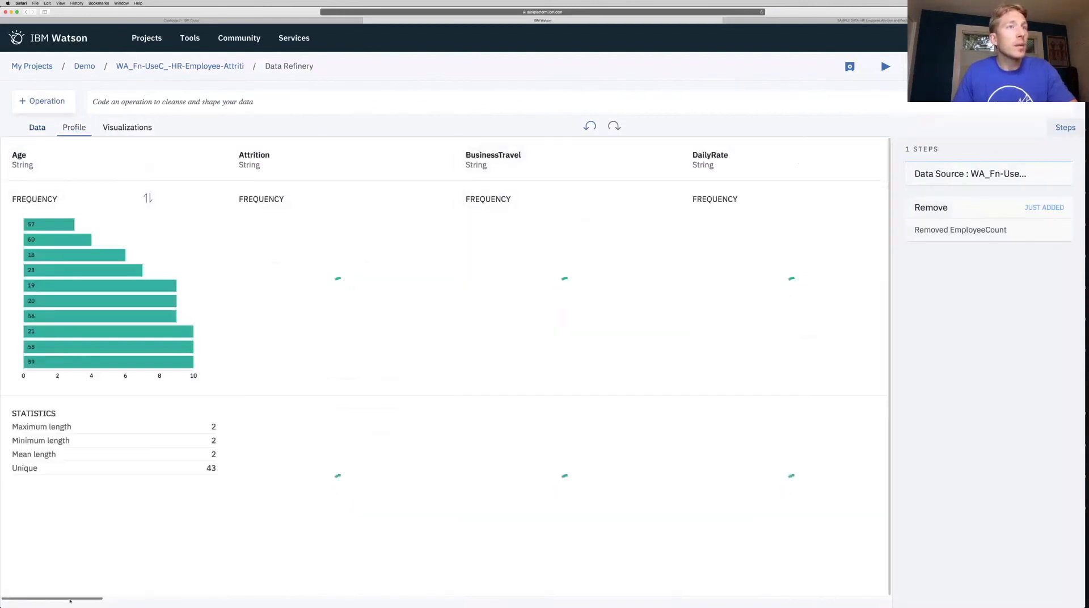
scroll(71, 600, right, 5)
scroll(121, 601, right, 20)
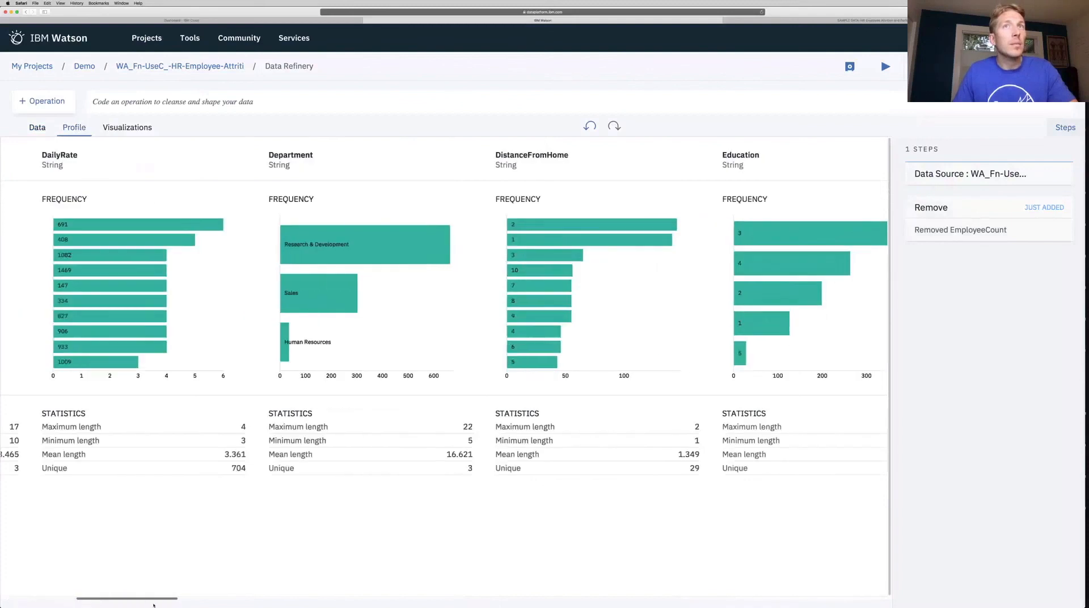
scroll(445, 375, right, 8)
scroll(238, 261, right, 8)
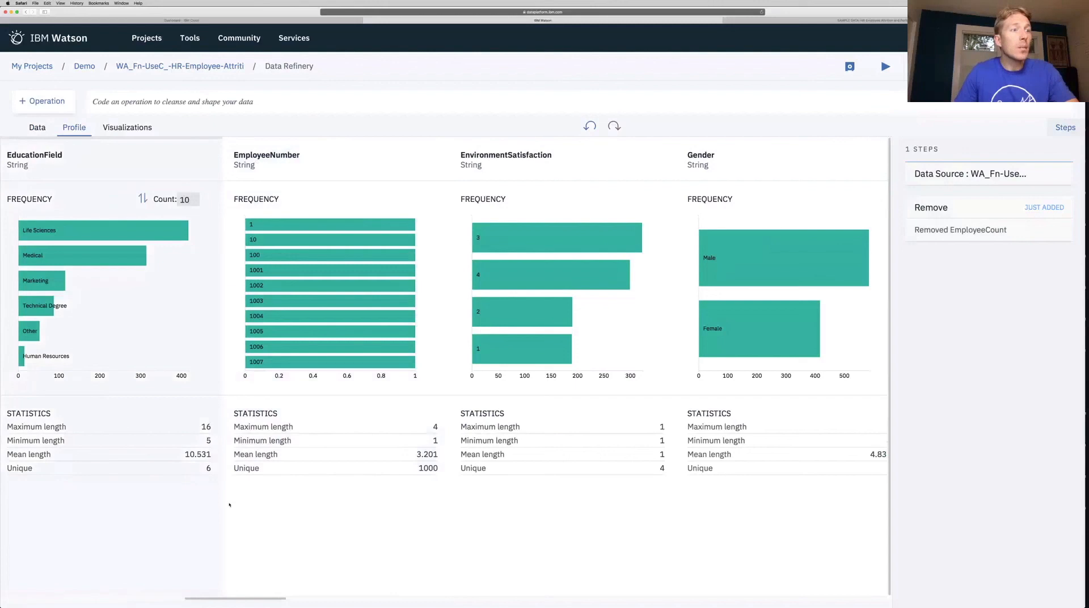
drag(259, 598, 400, 605)
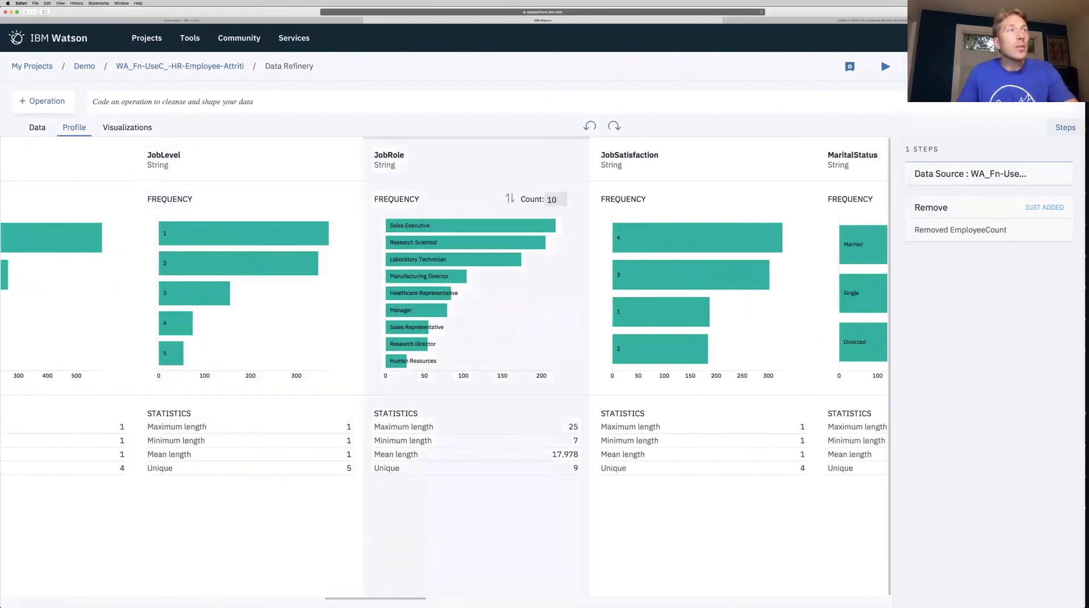
drag(390, 226, 437, 362)
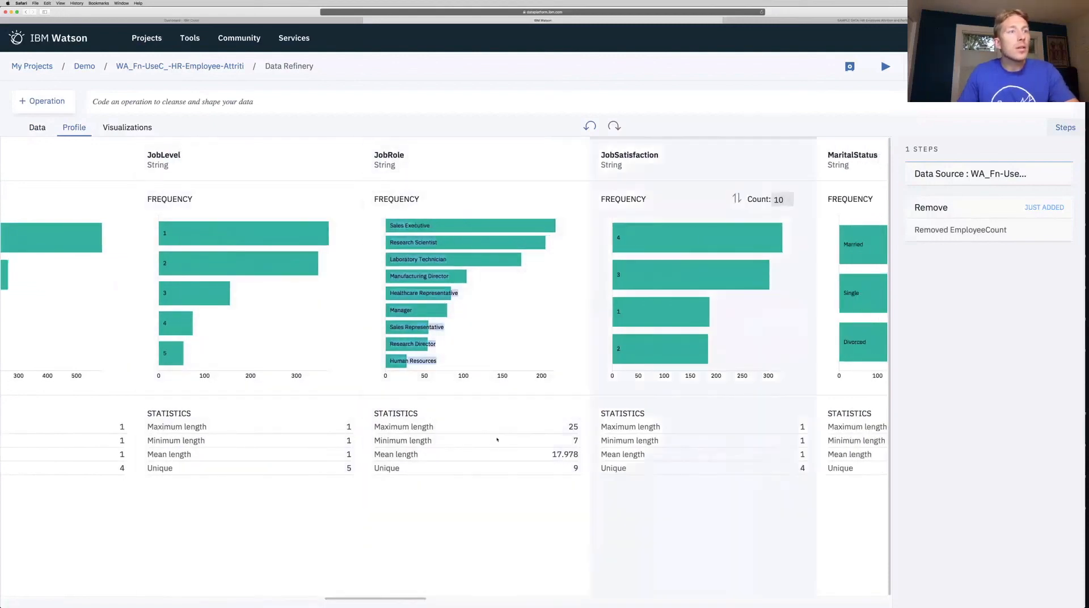
Examine the profiles of the columns from JobSatisfaction to WorkLifeBalance, checking Over18 and StandardHours for constant values.
drag(354, 599, 407, 603)
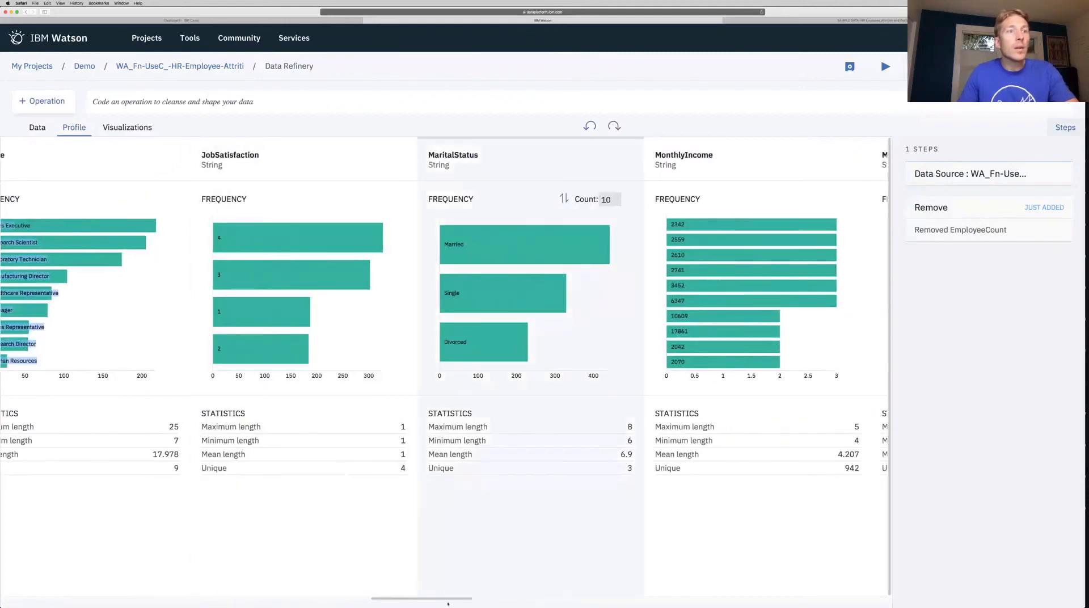
drag(450, 600, 515, 600)
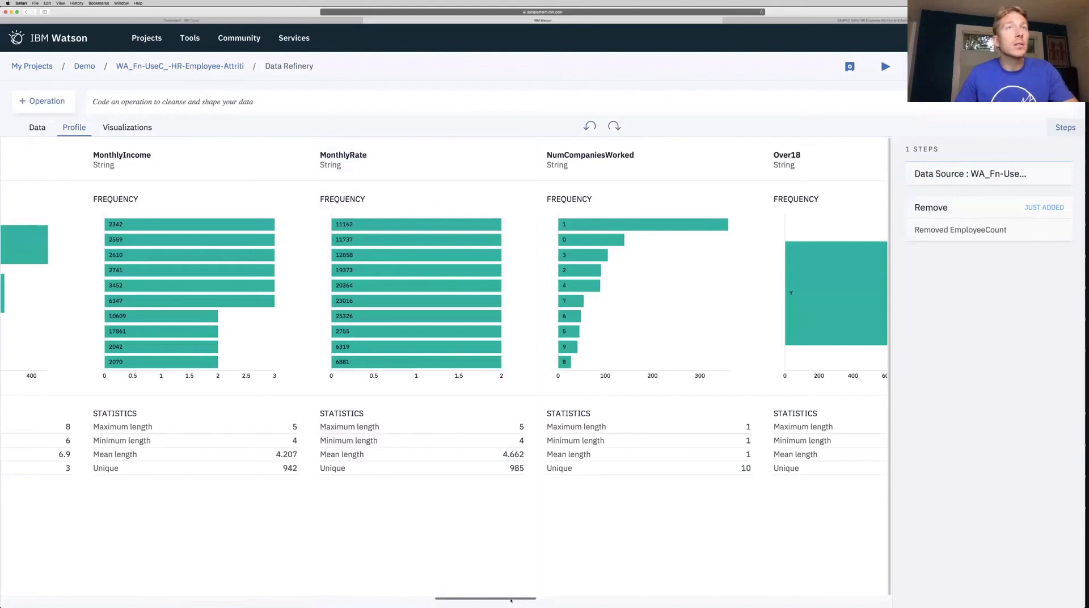
drag(514, 599, 559, 598)
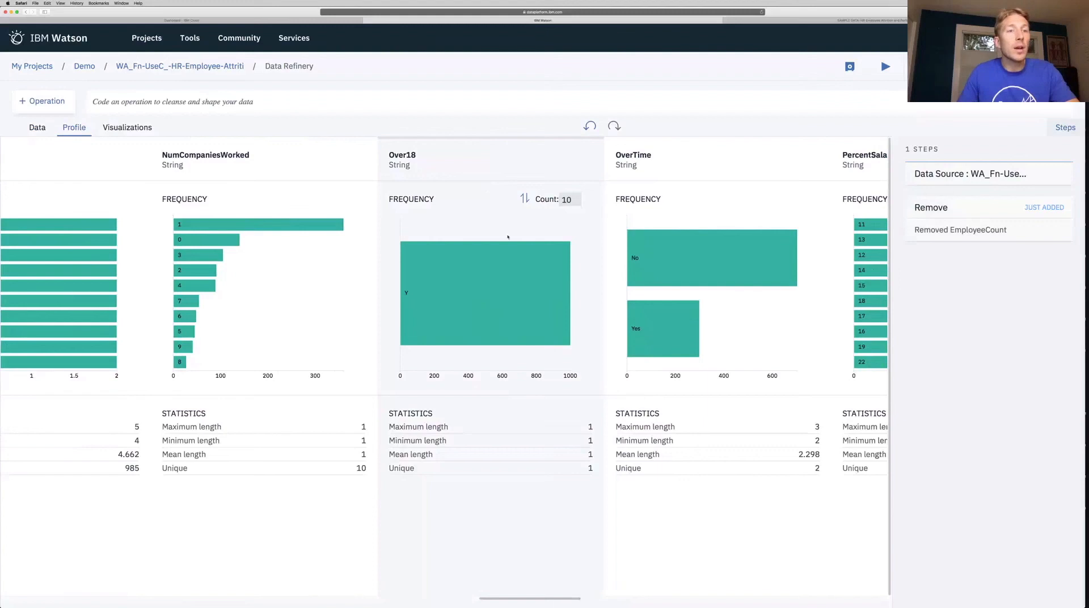
scroll(552, 602, right, 3)
drag(563, 602, 648, 601)
scroll(593, 601, right, 1)
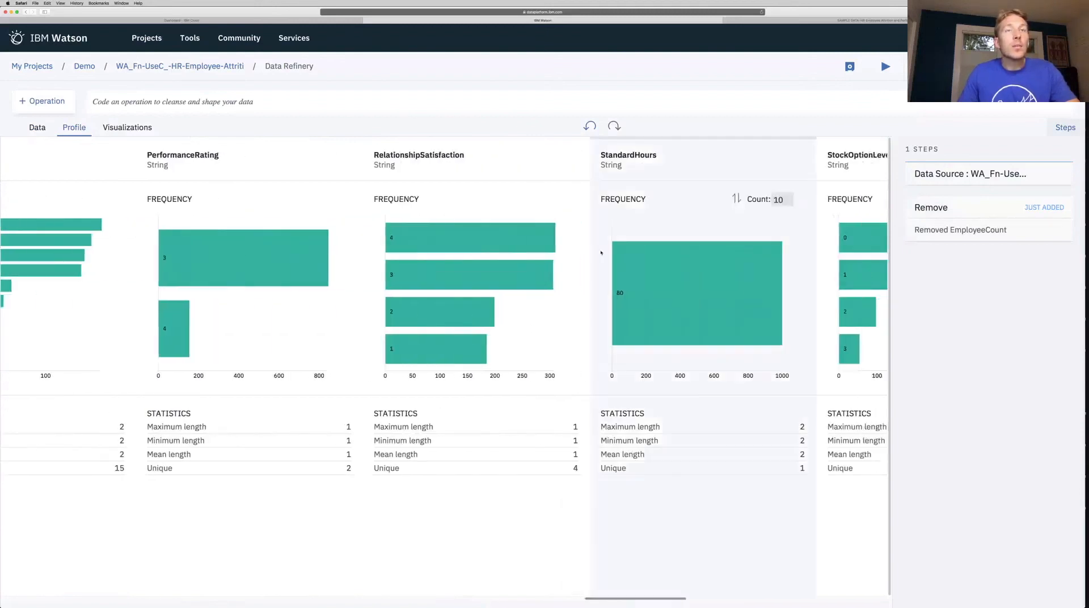
mouse_move(667, 286)
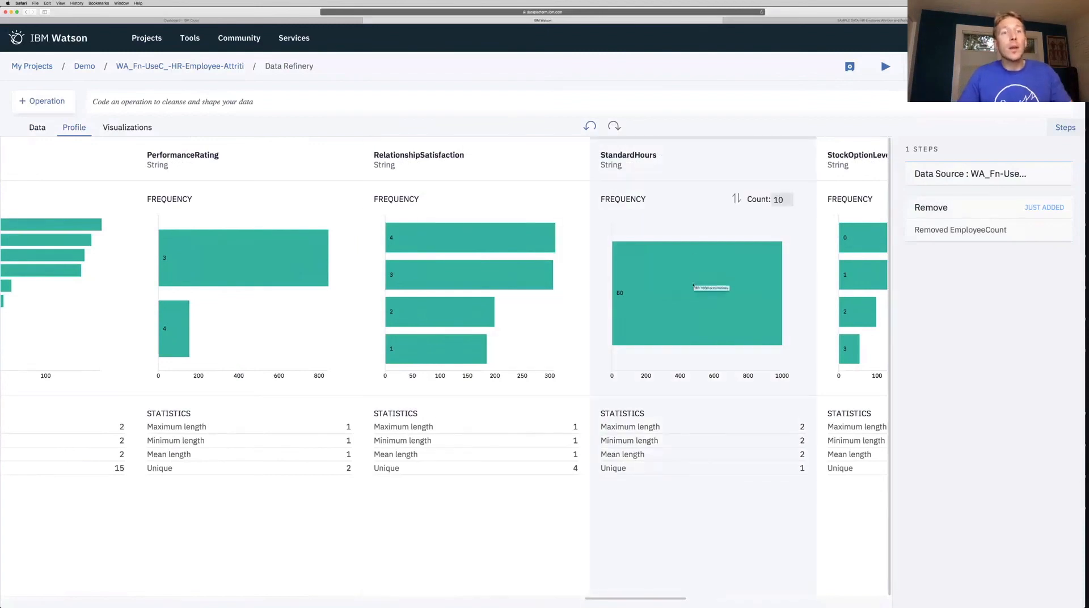
drag(636, 600, 718, 602)
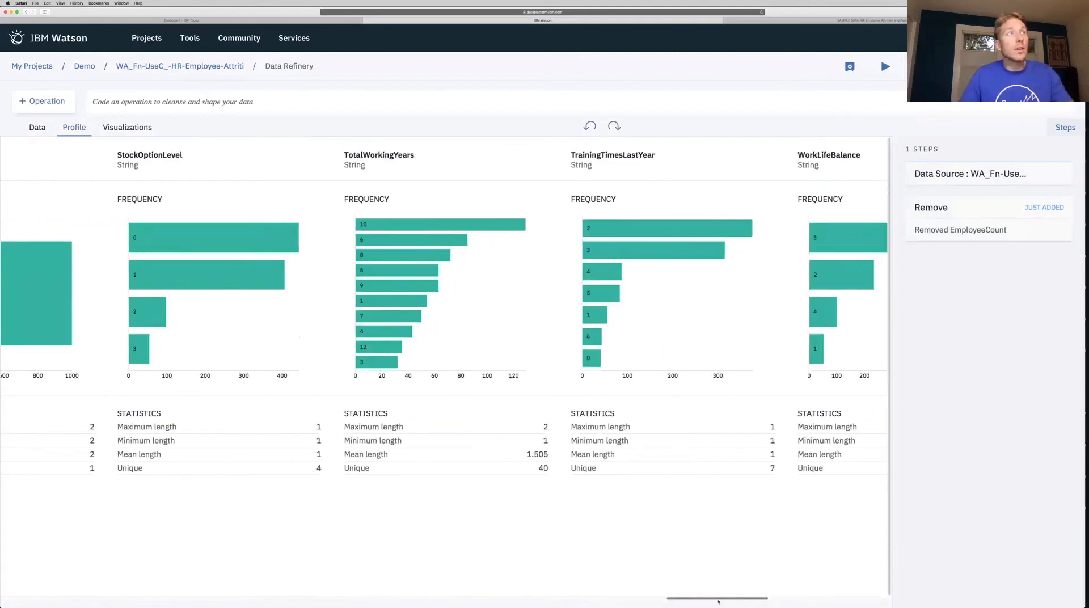
Go back to the data table and remove the EmployeeNumber column.
click(36, 128)
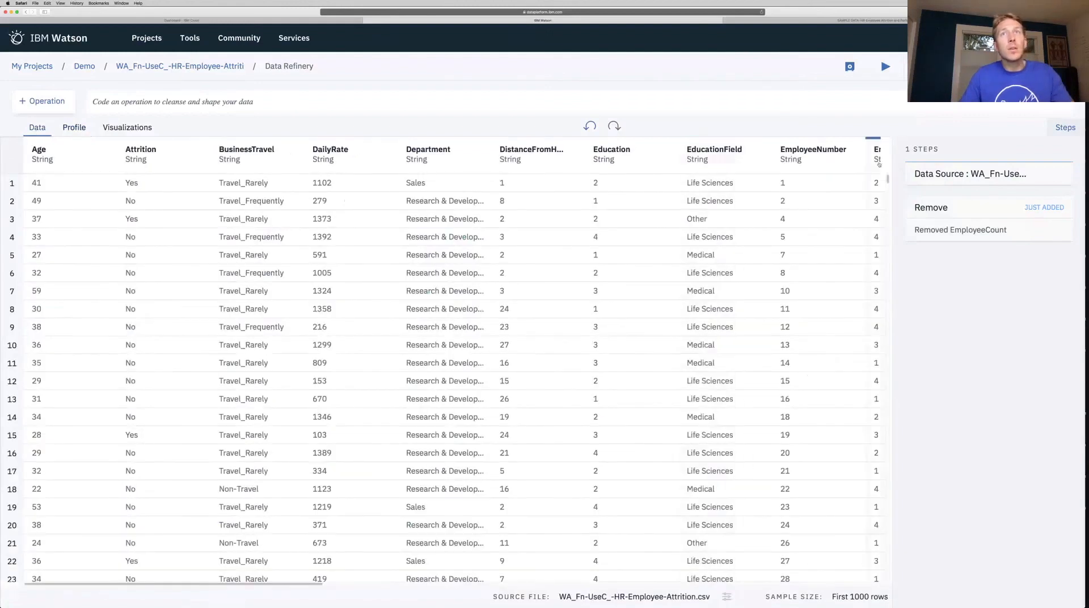
click(857, 152)
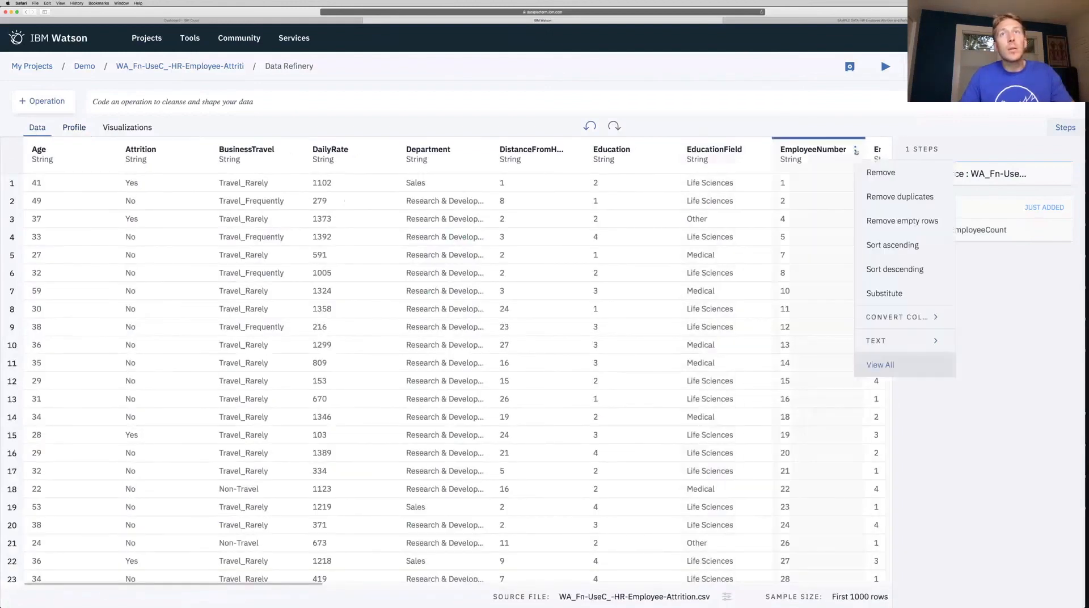
click(937, 357)
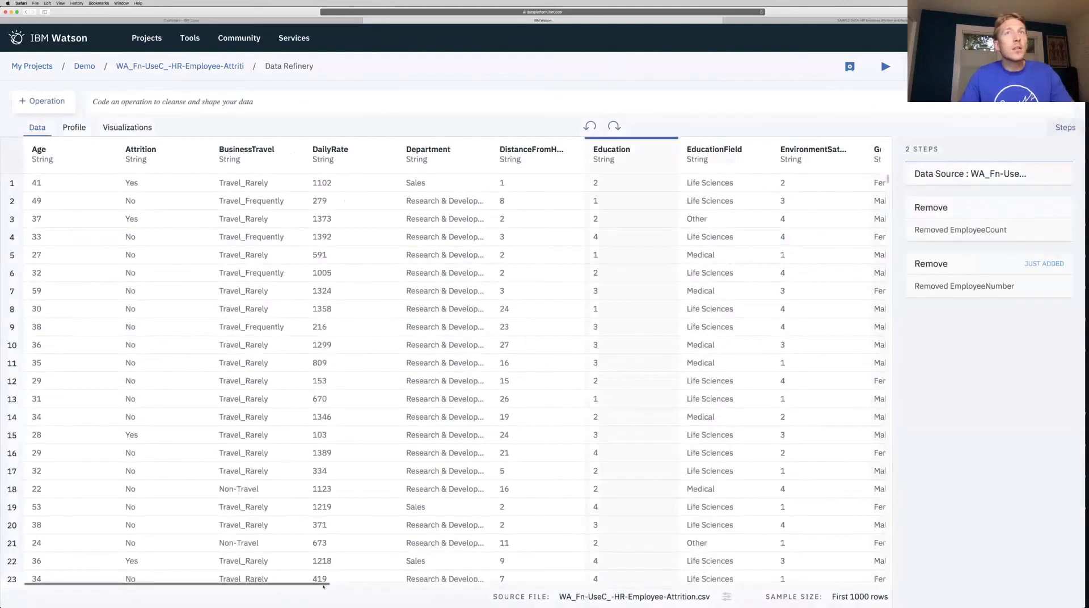
Remove the Over18 column from the data table.
scroll(397, 590, right, 5)
scroll(380, 590, right, 15)
scroll(512, 592, right, 12)
scroll(615, 593, right, 15)
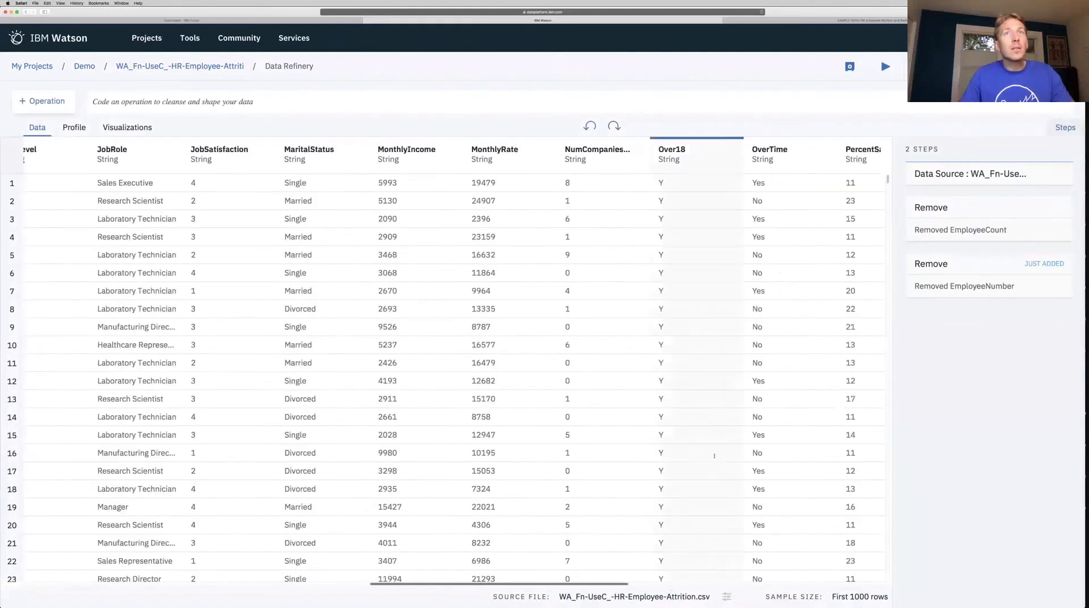
click(735, 152)
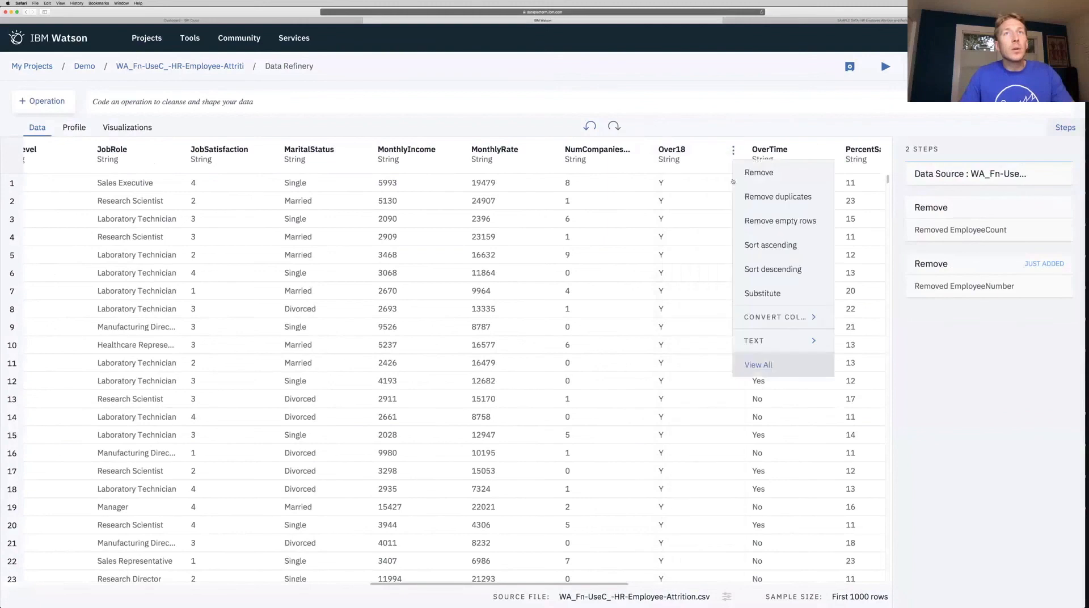
click(757, 170)
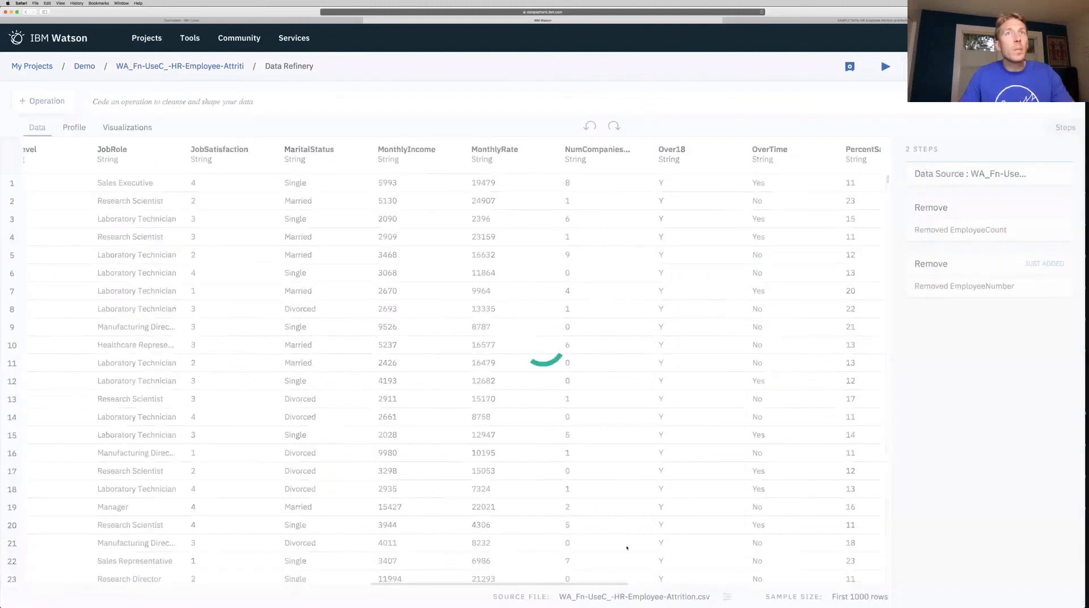
Remove the StandardHours column from the data table and check the list of recorded refinement steps.
scroll(425, 583, right, 3)
scroll(450, 587, right, 10)
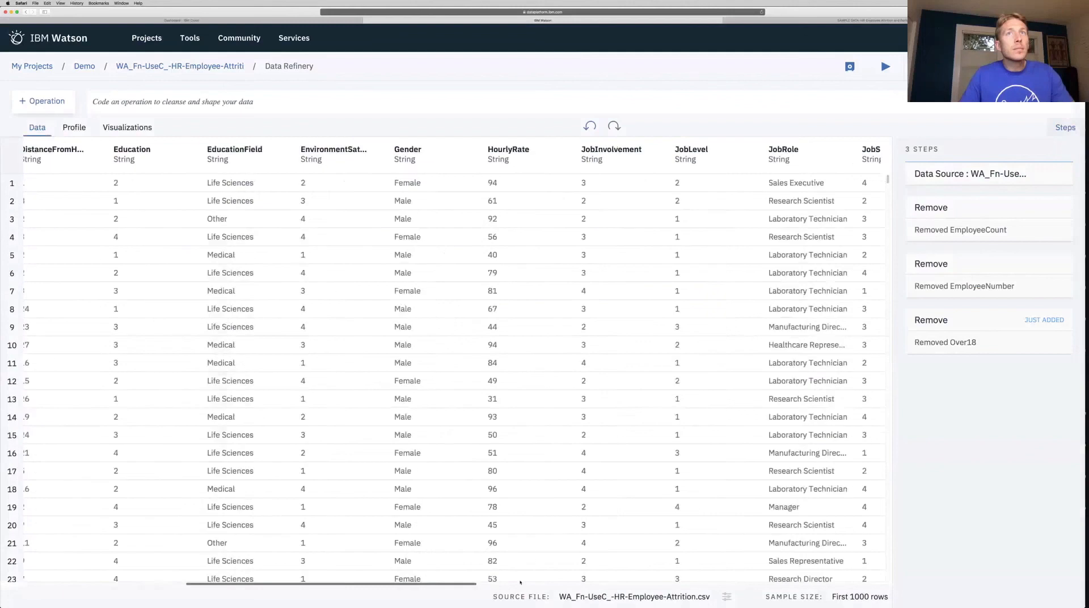
scroll(626, 579, right, 6)
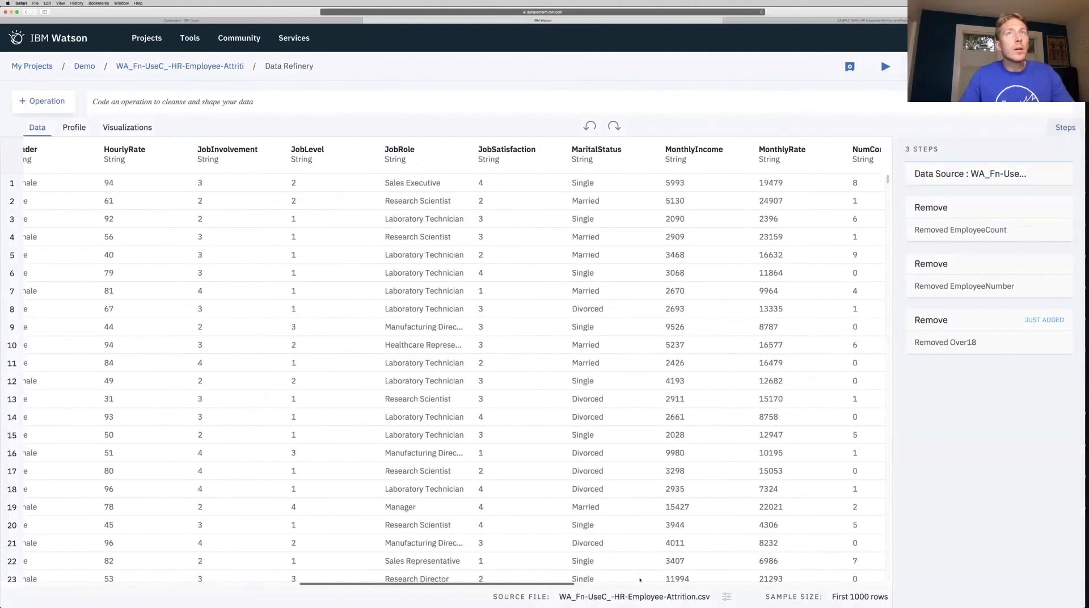
scroll(742, 575, right, 5)
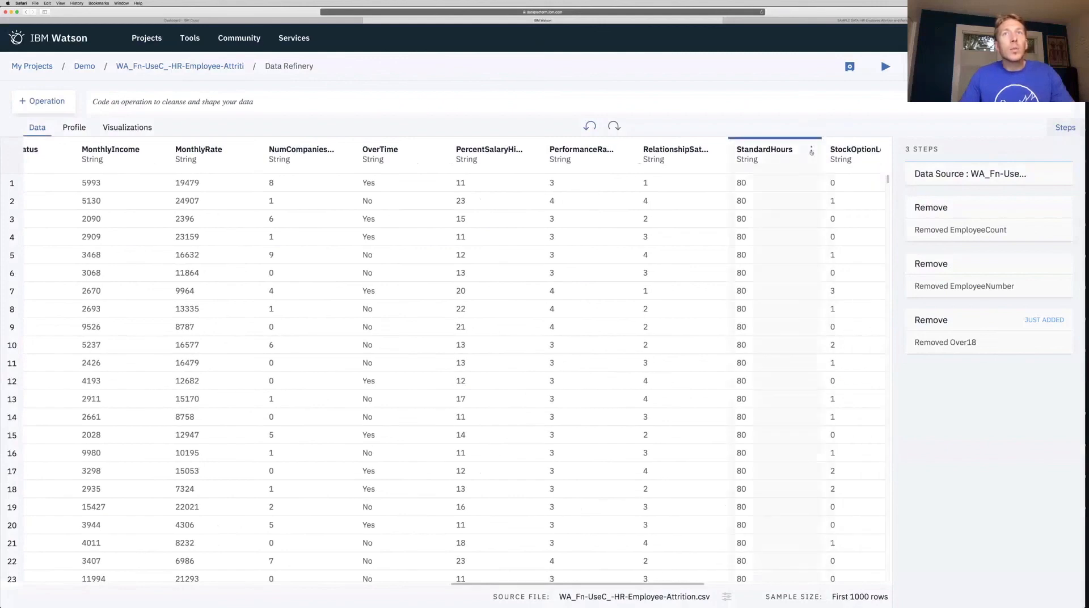
click(812, 151)
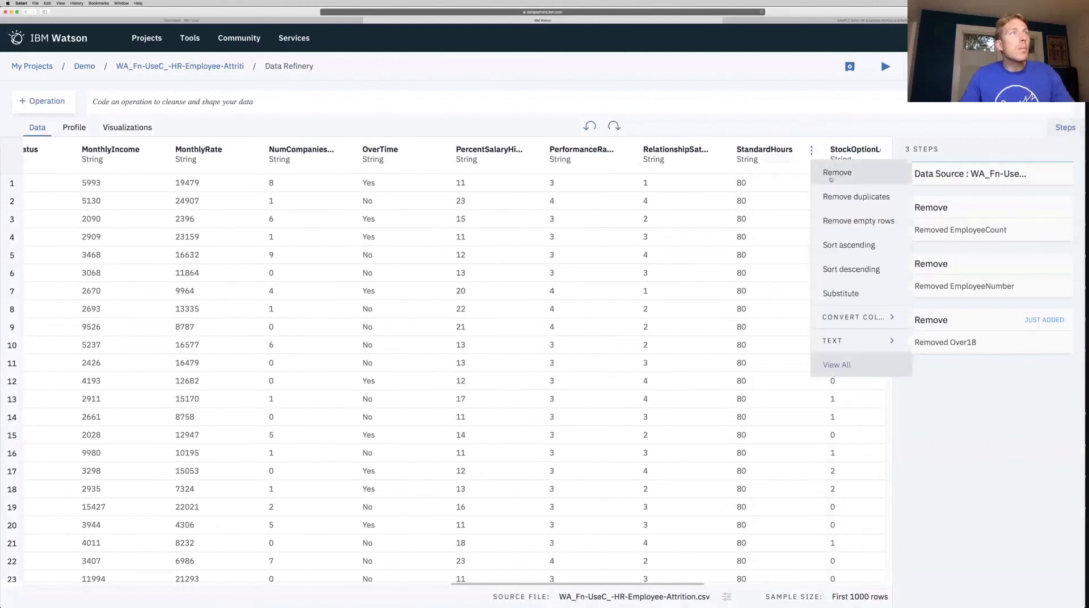
click(831, 175)
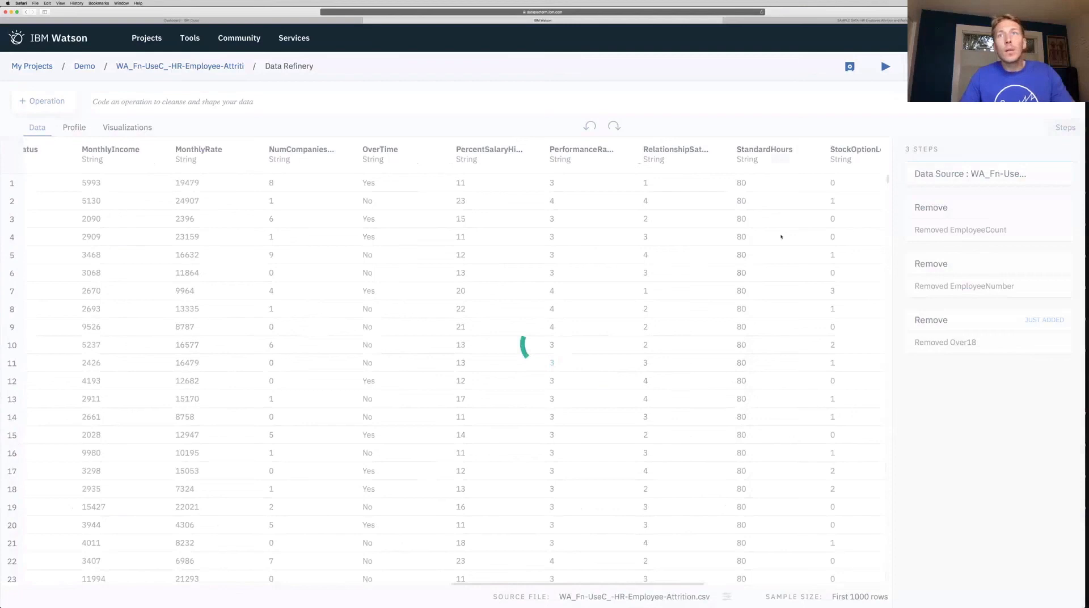
mouse_move(936, 377)
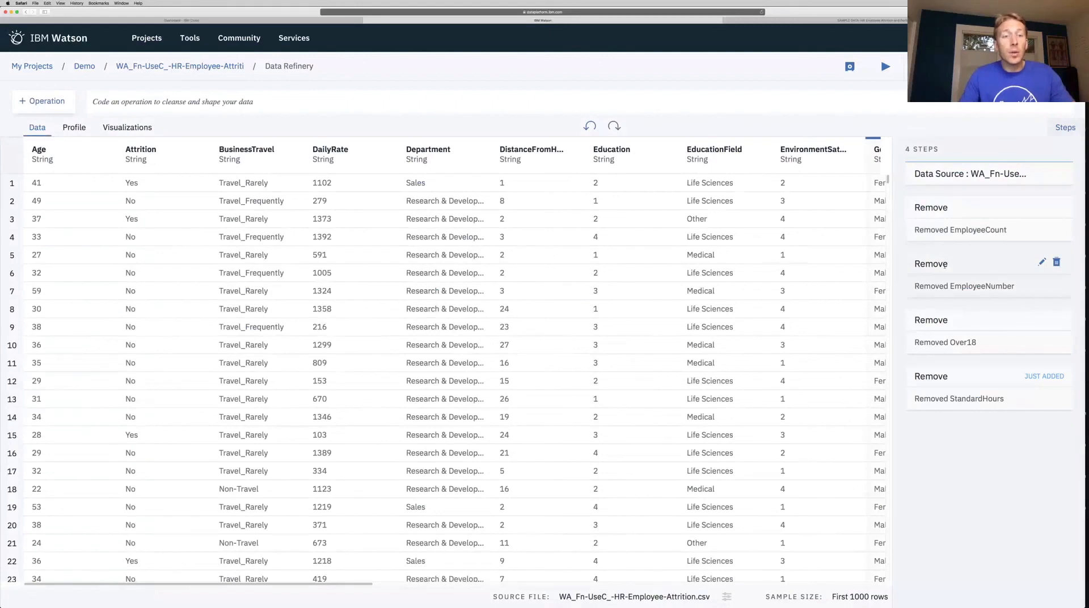
Start running the data flow and rename its output data set to HR-Employee-Attrition_shaped.csv.
click(886, 67)
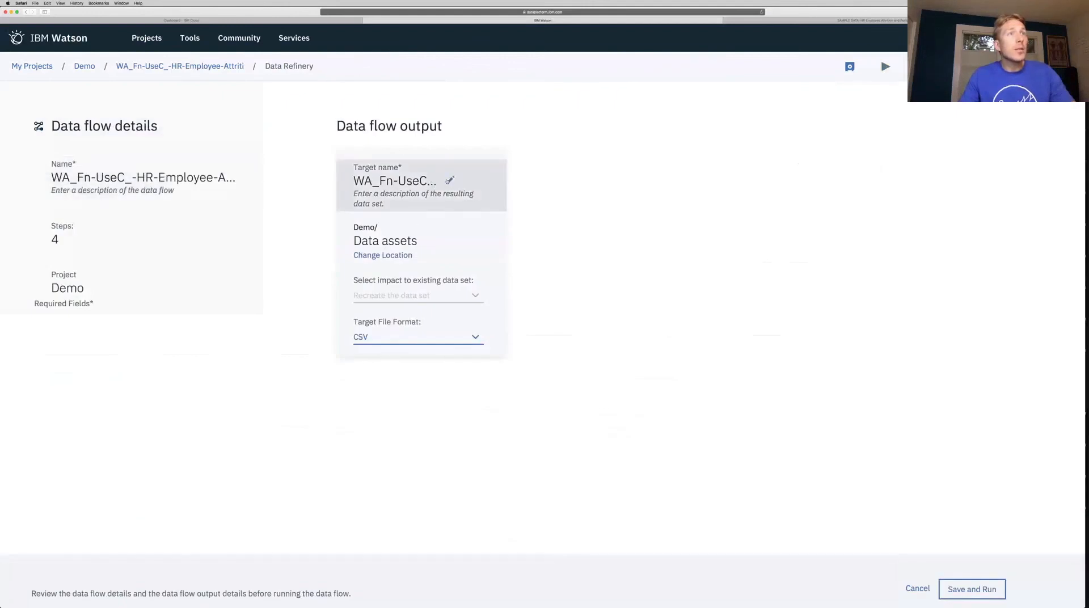
click(430, 181)
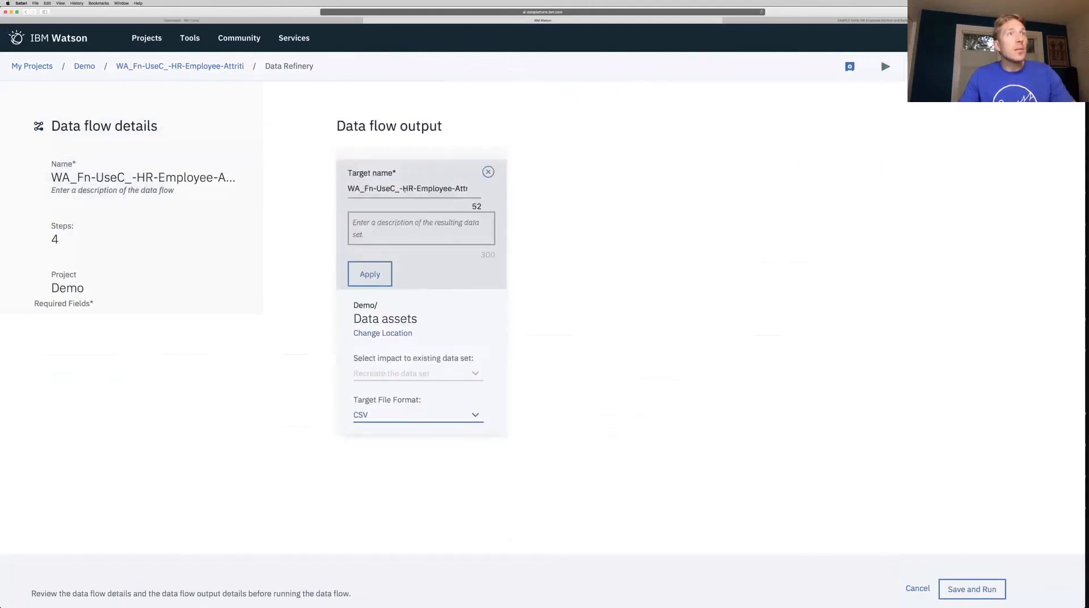
drag(402, 189, 348, 189)
key(BackSpace)
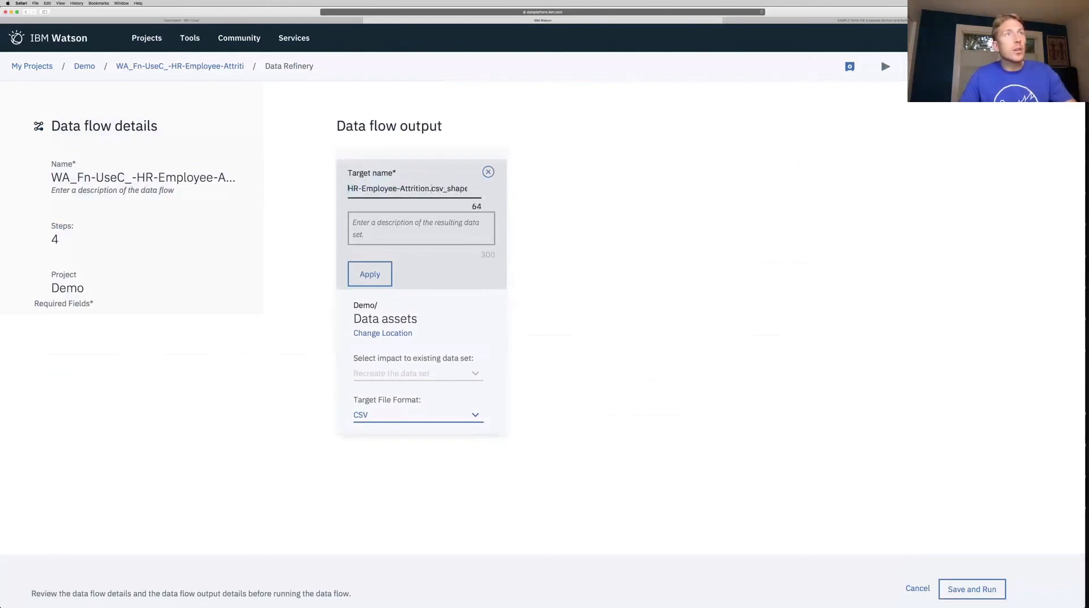
key(BackSpace)
key(BackSpace)
key(BackSpace)
key(BackSpace)
key(super+Right)
click(372, 275)
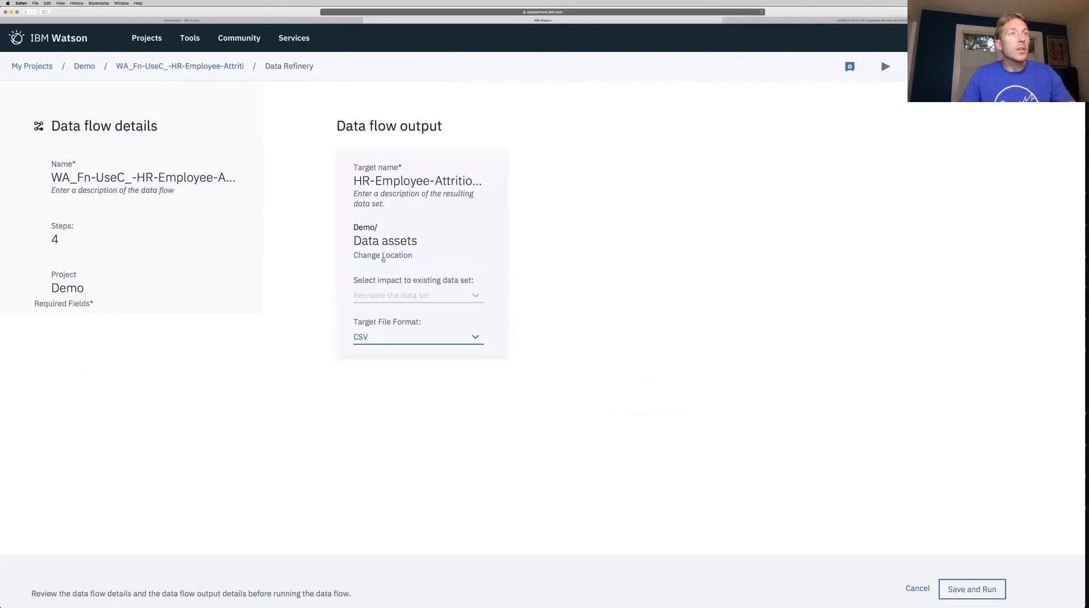
Keep CSV as the target file format, save and run the data flow, and view its summary and runs page.
click(416, 336)
click(416, 337)
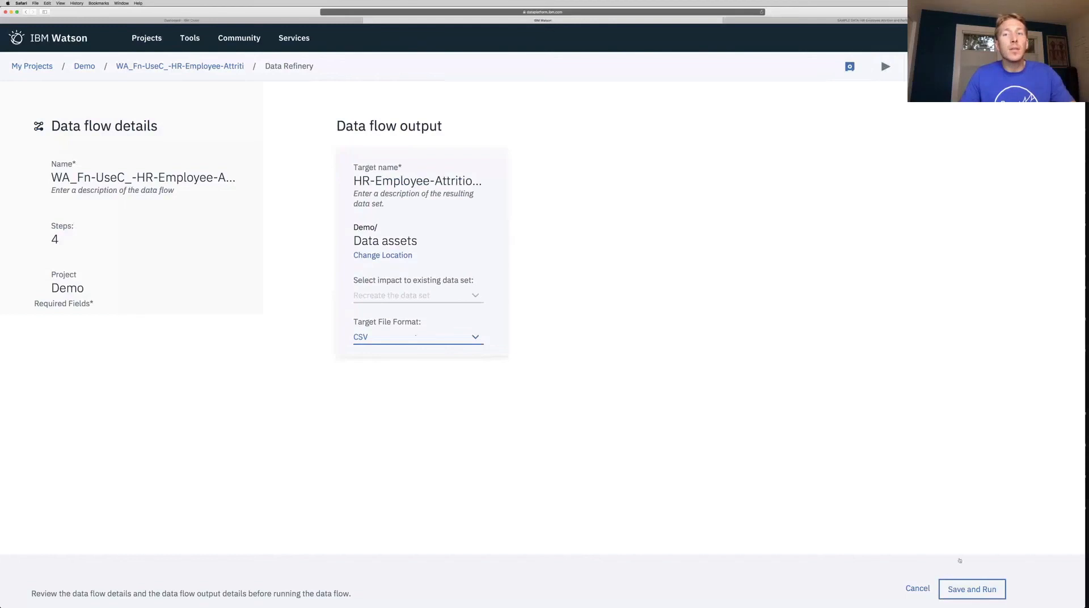
click(972, 589)
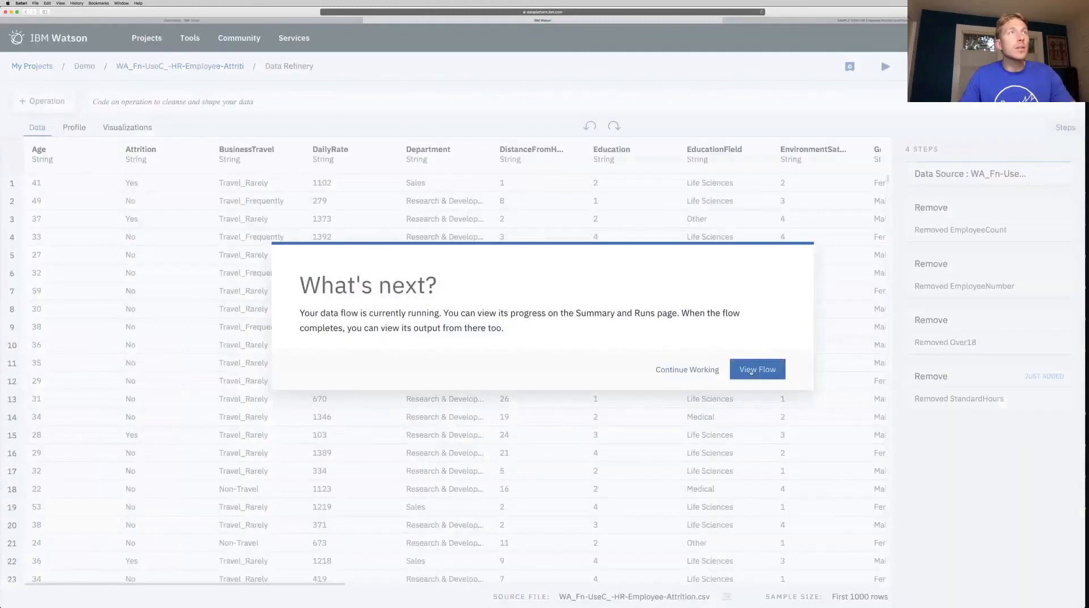
click(746, 369)
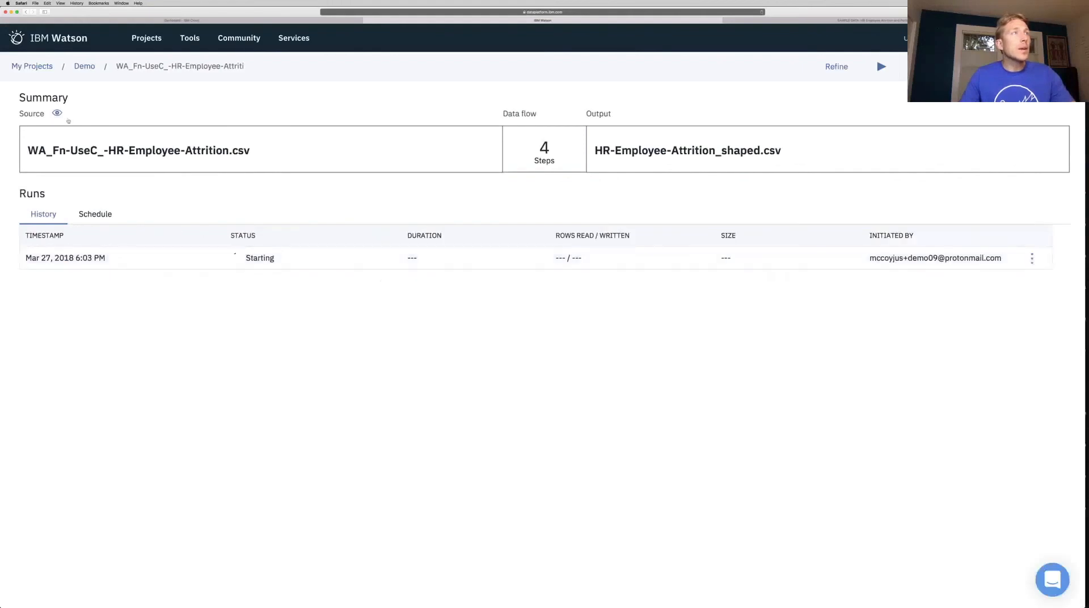
Check the source file and run status of the data flow and return to the Demo project overview.
drag(30, 144, 335, 155)
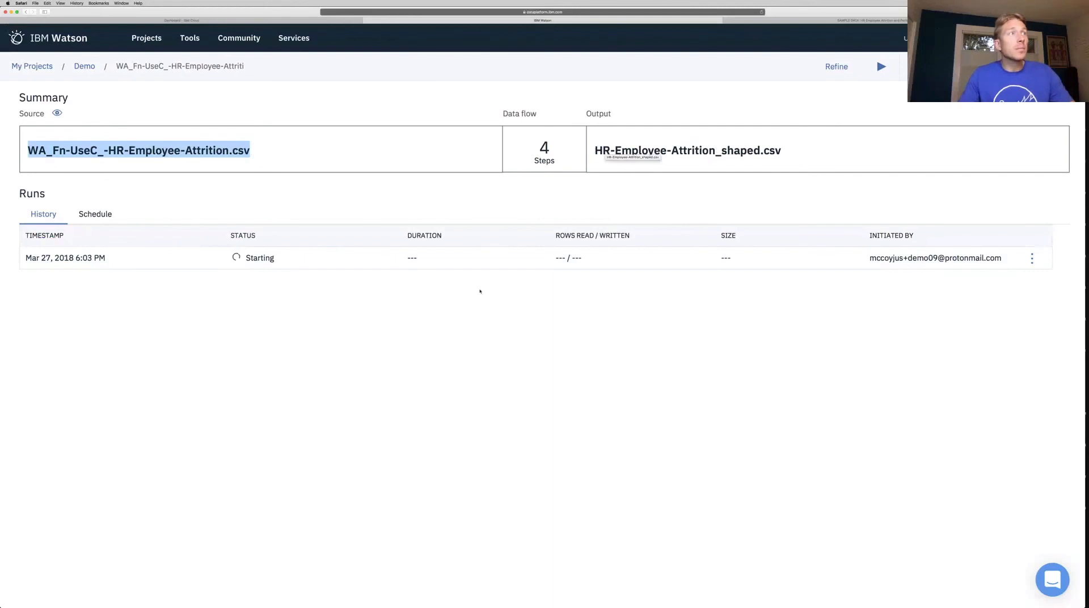
click(278, 285)
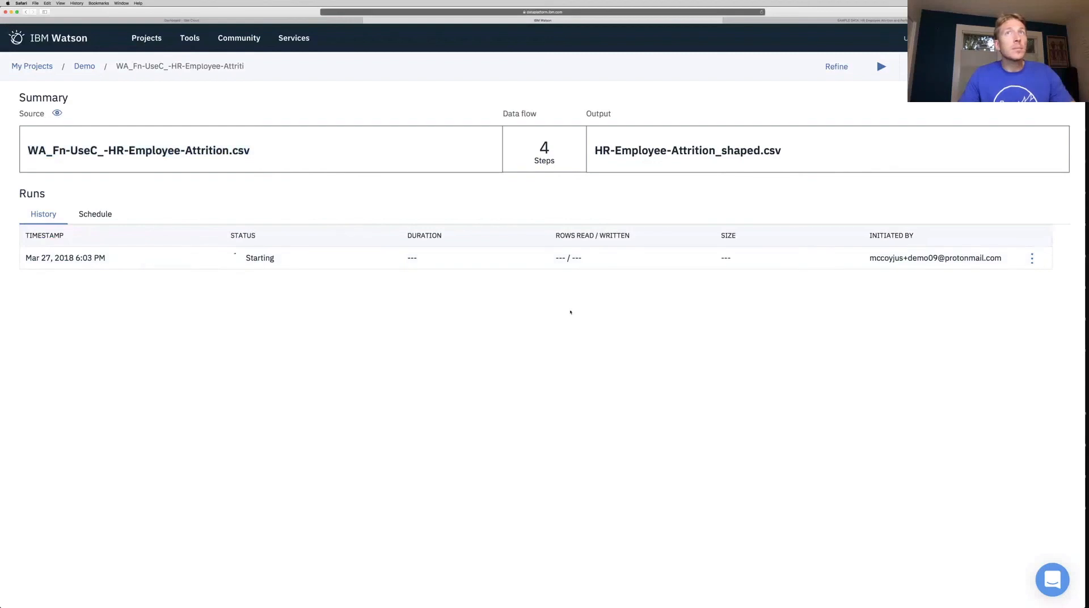
click(301, 36)
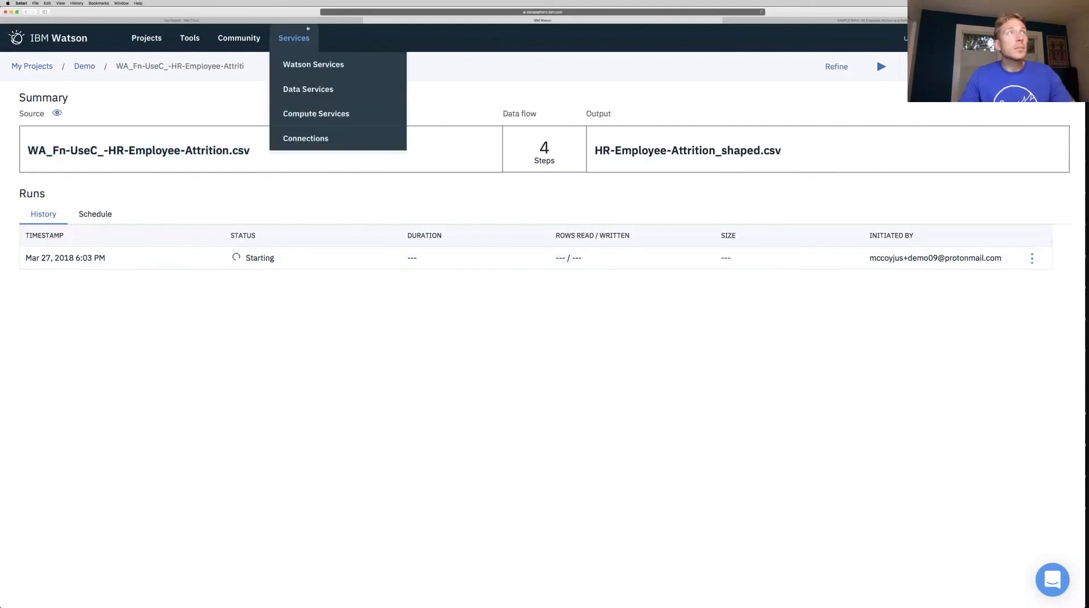
click(86, 67)
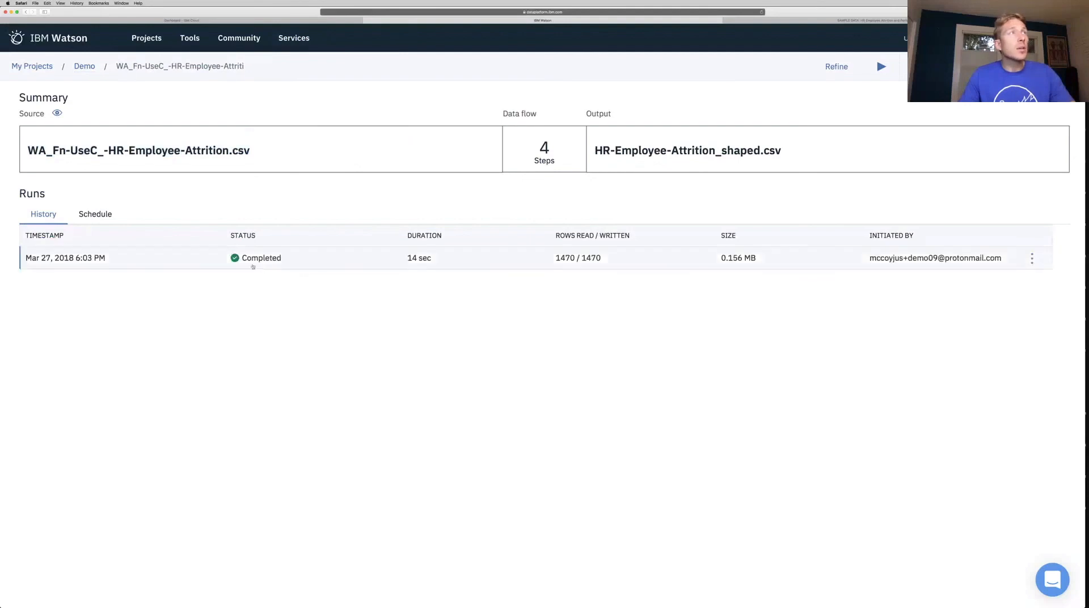
click(83, 67)
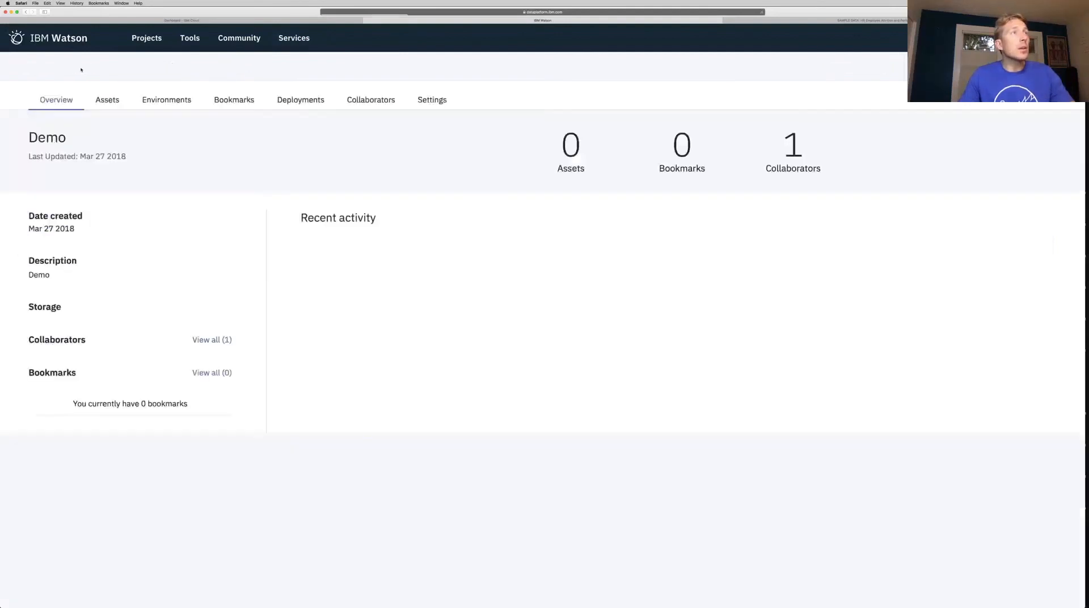